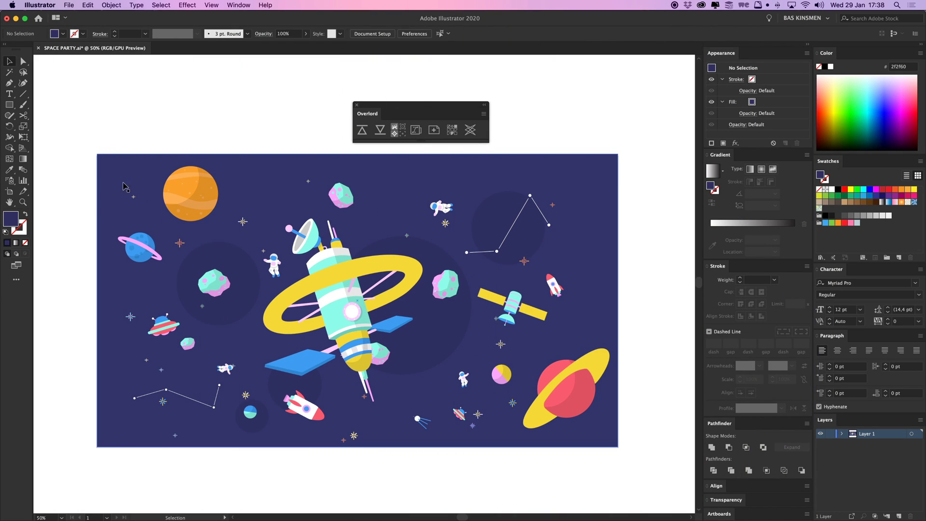
Reposition the Overlord panel within the empty canvas area above the space artwork.
{"action": "left_click_drag", "start_coordinate": [80, 150], "coordinate": [634, 393]}
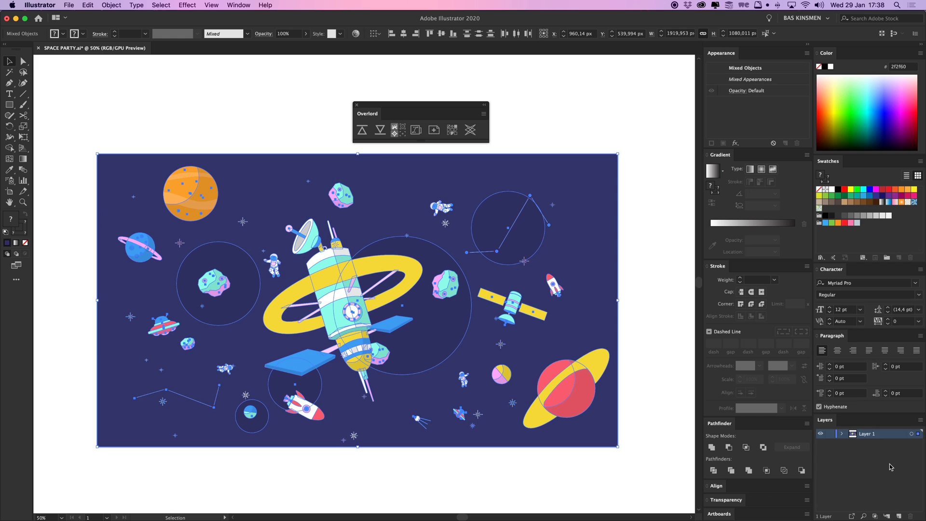
{"action": "left_click", "coordinate": [649, 326]}
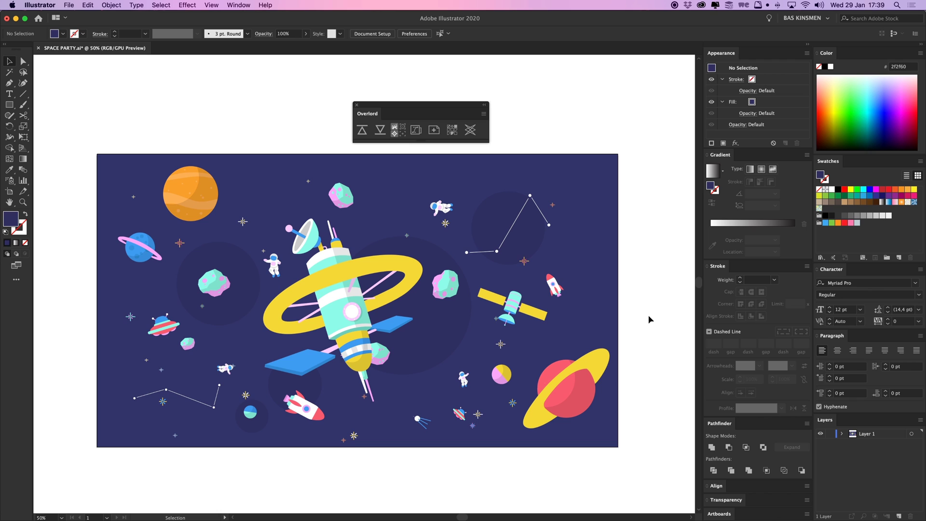
{"action": "left_click_drag", "start_coordinate": [558, 118], "coordinate": [582, 136]}
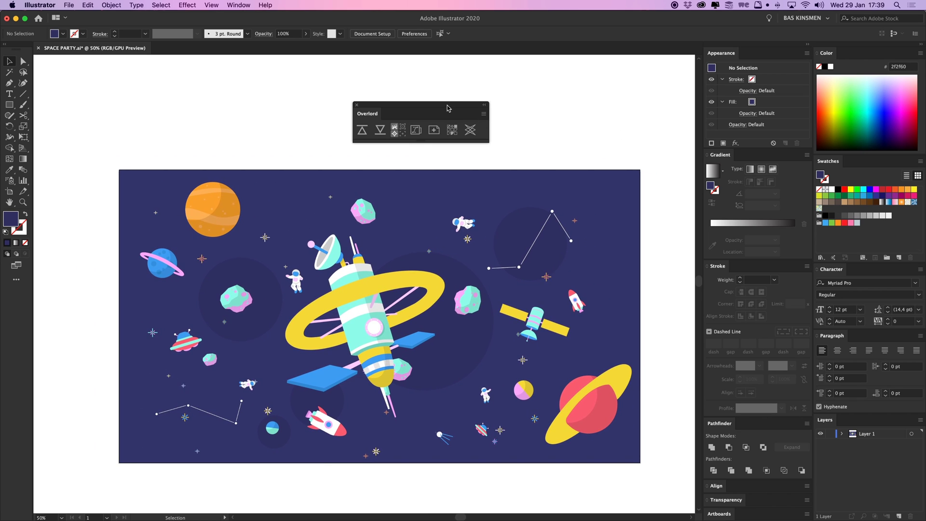
{"action": "left_click_drag", "start_coordinate": [447, 108], "coordinate": [406, 108]}
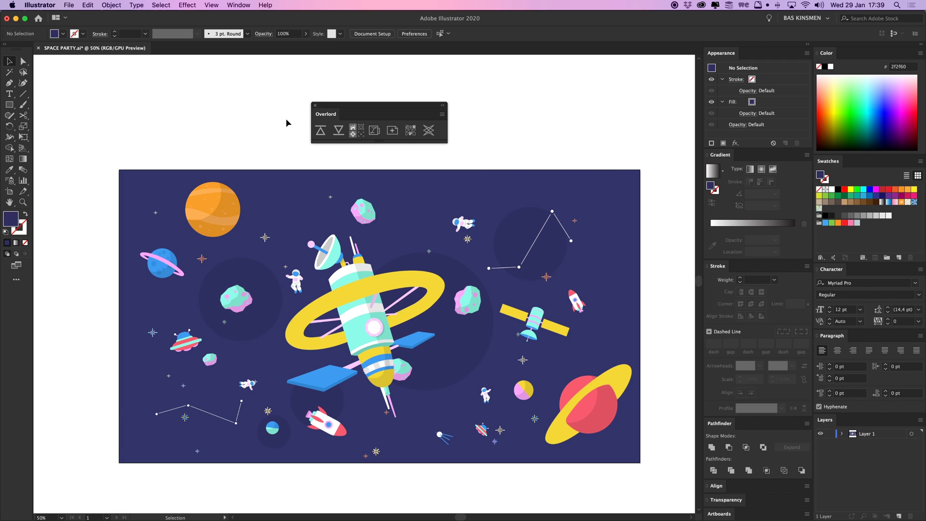
{"action": "left_click_drag", "start_coordinate": [275, 94], "coordinate": [485, 151]}
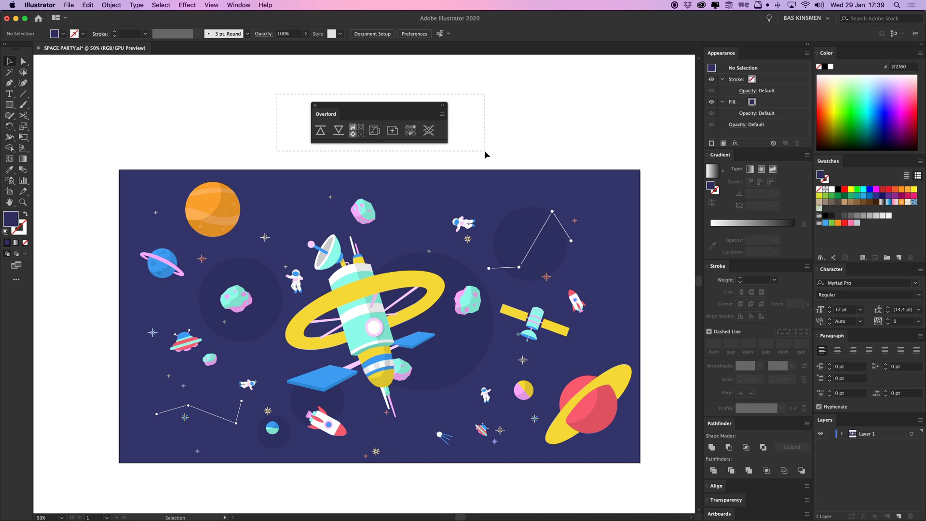
{"action": "left_click_drag", "start_coordinate": [484, 151], "coordinate": [484, 151]}
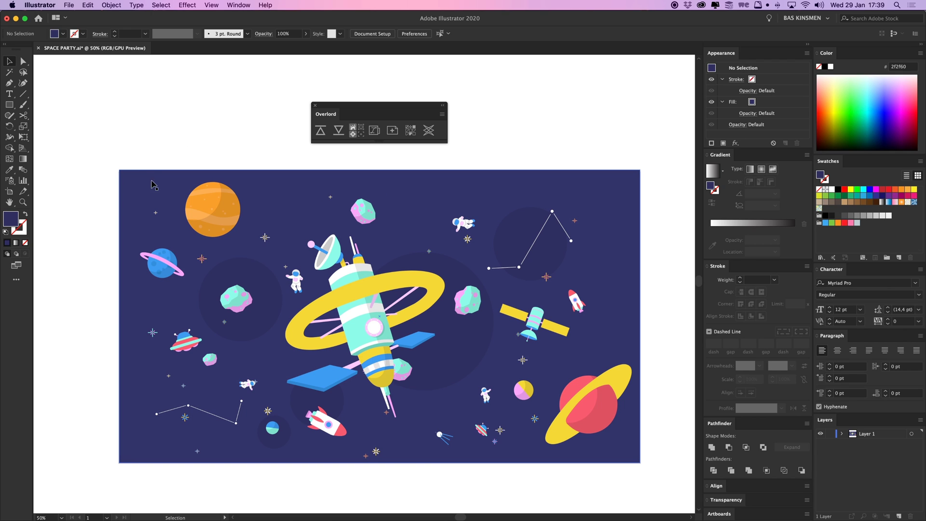
Push the dark blue background rectangle to After Effects with Overlord.
{"action": "left_click_drag", "start_coordinate": [170, 191], "coordinate": [123, 124]}
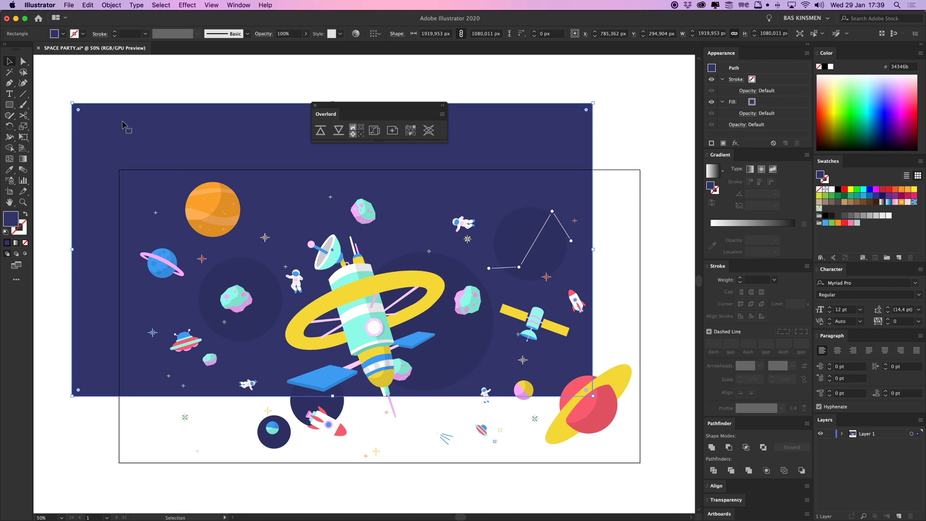
{"action": "key", "text": "super+z"}
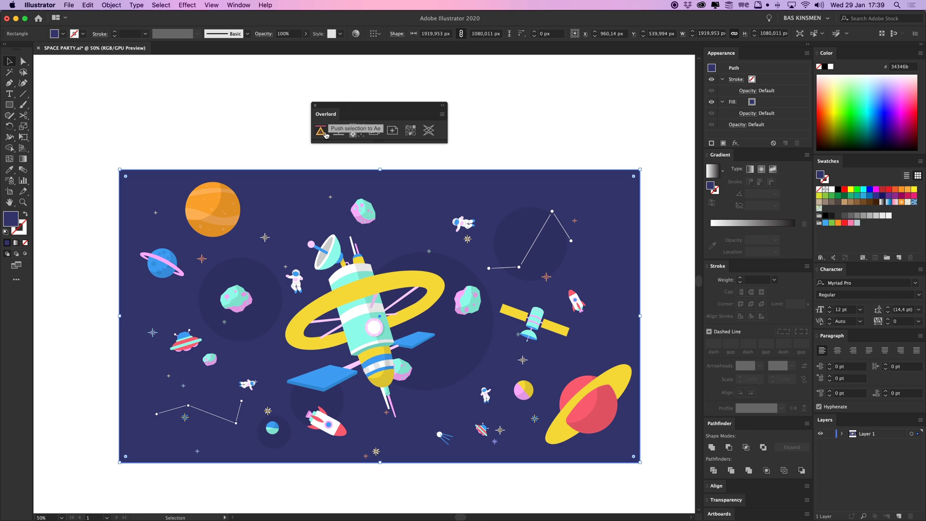
{"action": "left_click", "coordinate": [325, 134]}
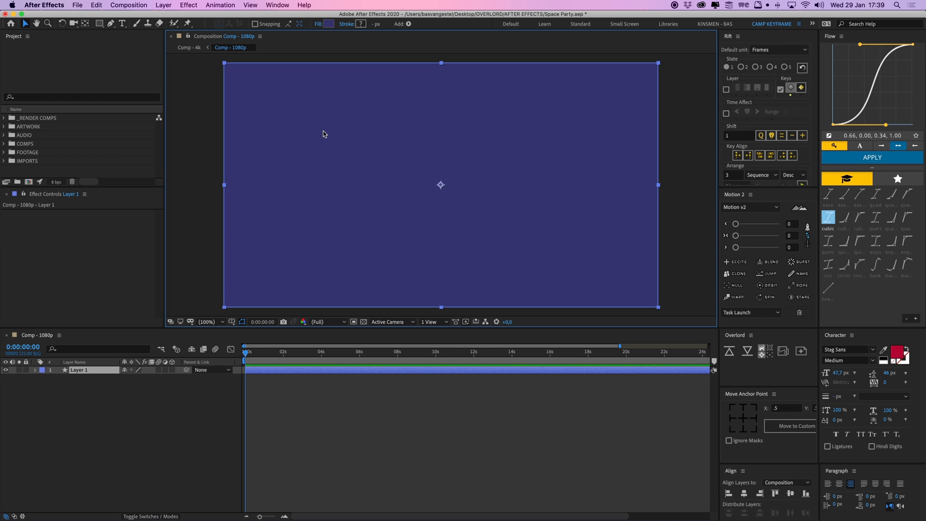
{"action": "left_click", "coordinate": [388, 442]}
{"action": "left_click", "coordinate": [330, 371]}
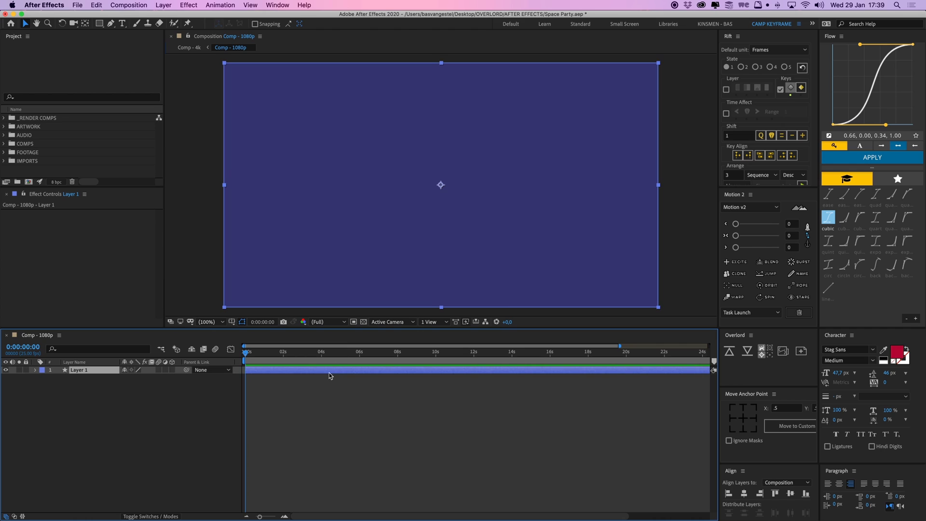
{"action": "left_click", "coordinate": [301, 407]}
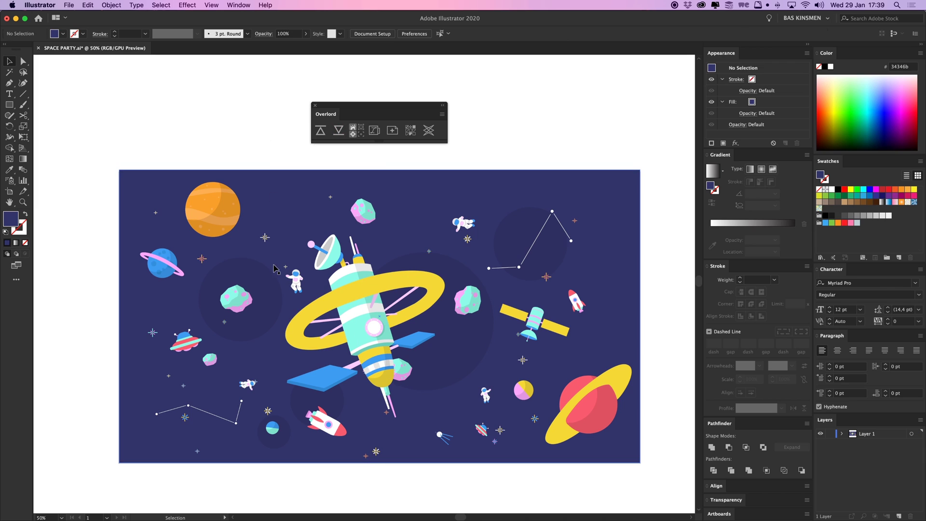
Push the group of dark circles to After Effects as separate layers and select individual circles there.
{"action": "left_click", "coordinate": [271, 282]}
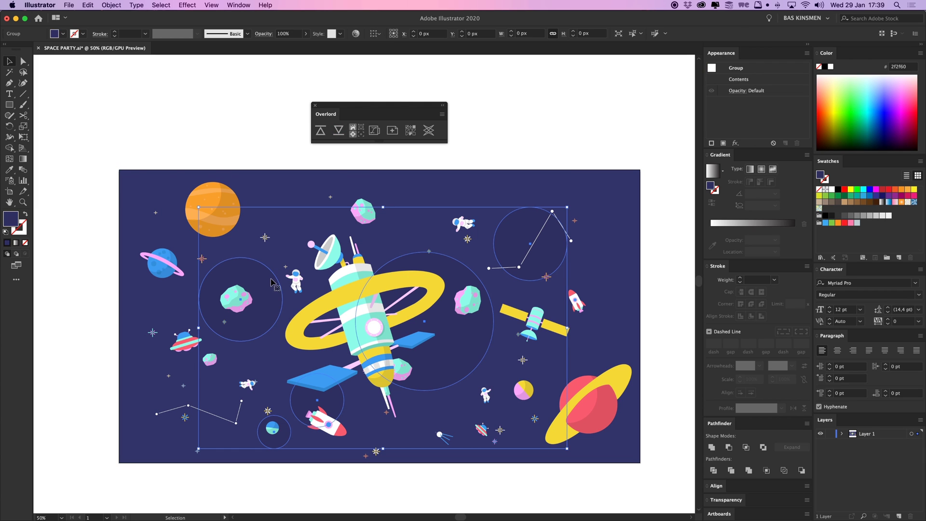
{"action": "left_click", "coordinate": [338, 130]}
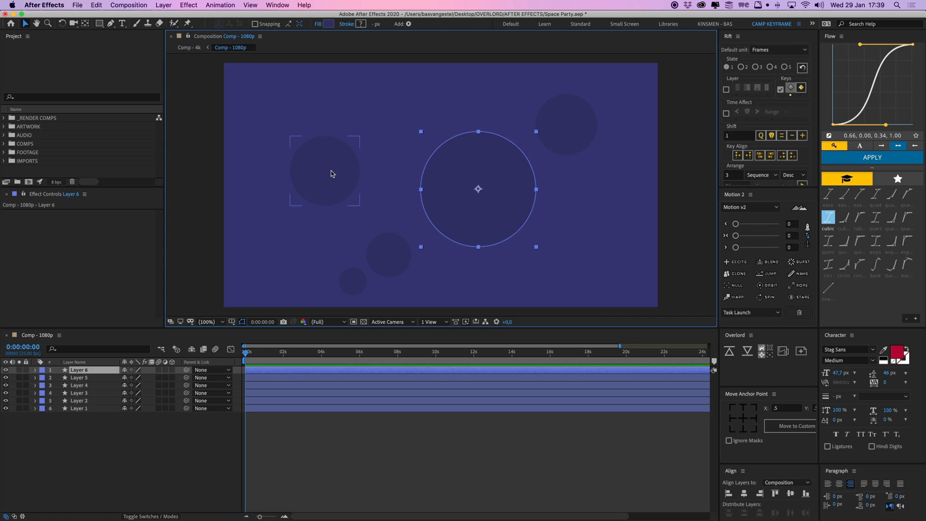
{"action": "left_click", "coordinate": [375, 249]}
{"action": "left_click", "coordinate": [357, 280]}
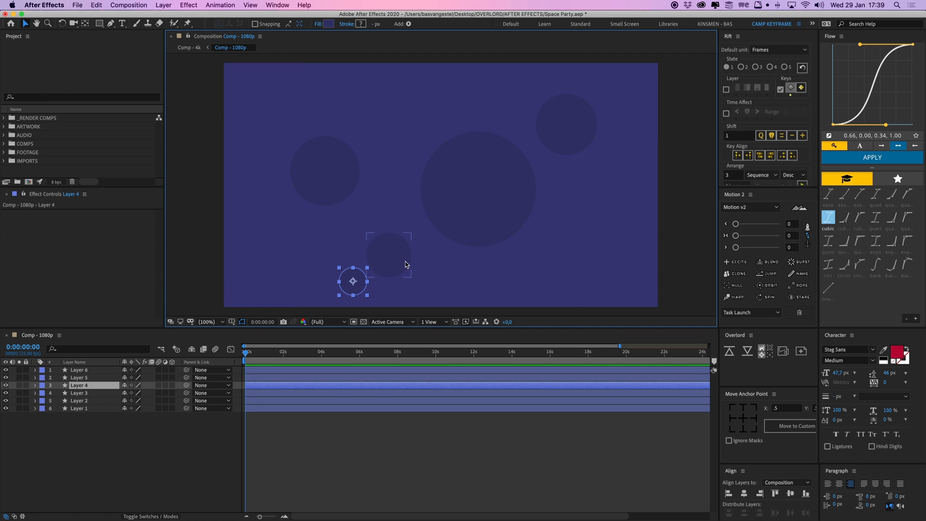
Remove the pushed circle layers from the After Effects composition and switch back to Illustrator.
{"action": "left_click", "coordinate": [86, 370]}
{"action": "key", "text": "super+a"}
{"action": "key", "text": "Delete"}
{"action": "key", "text": "super+Tab"}
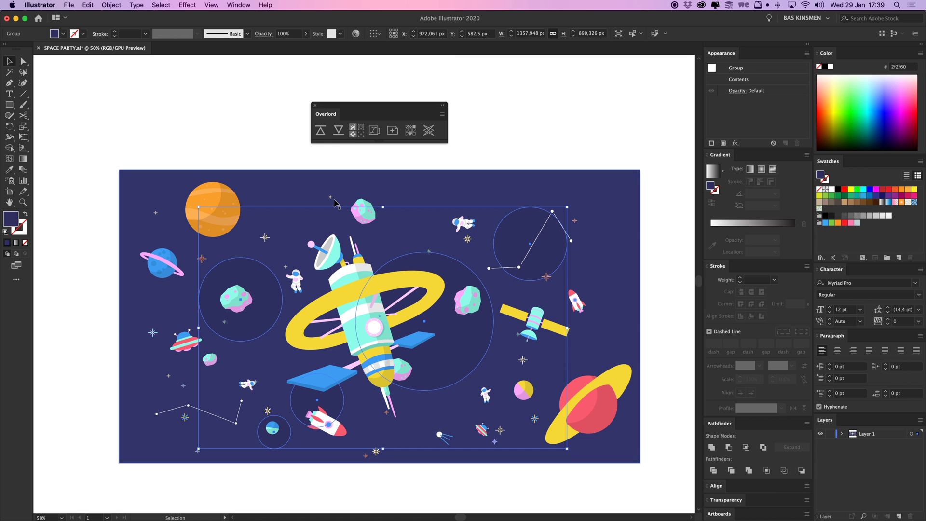
{"action": "left_click_drag", "start_coordinate": [267, 283], "coordinate": [197, 170]}
{"action": "key", "text": "super+z"}
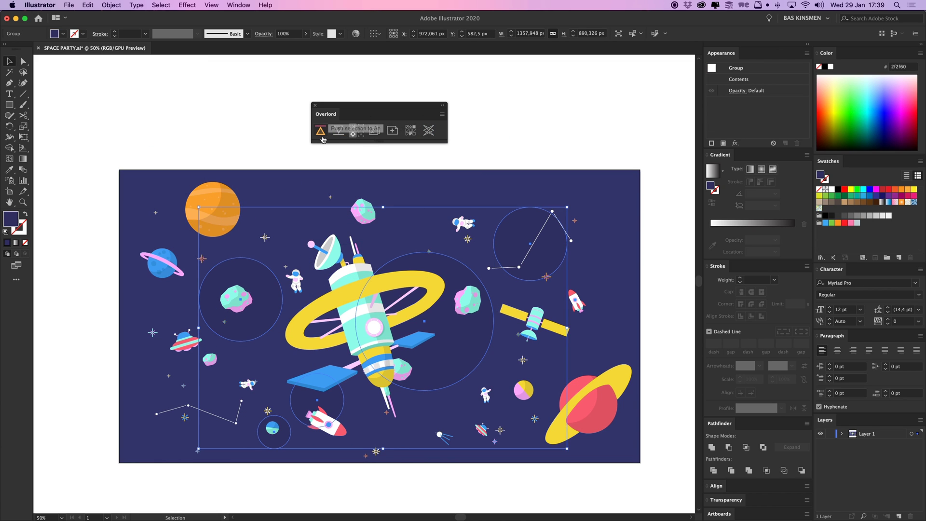
{"action": "left_click", "coordinate": [283, 137]}
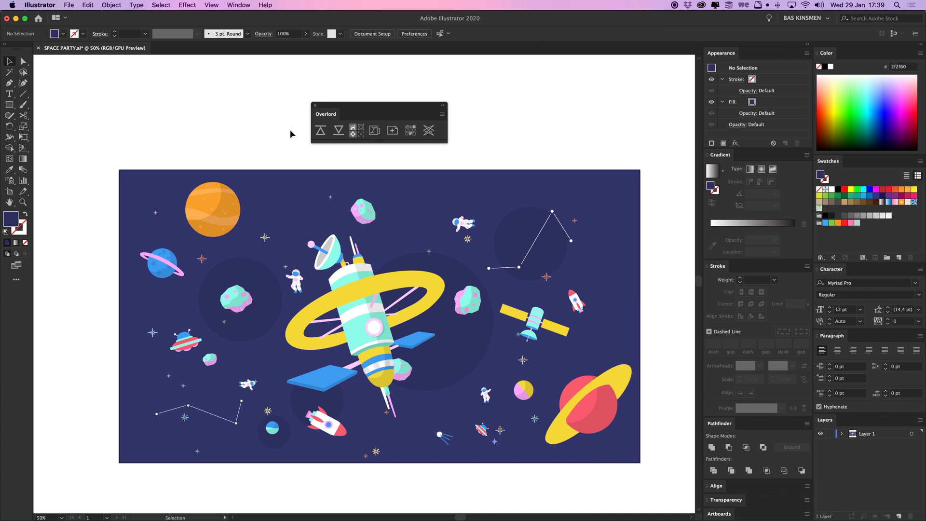
Examine Overlord's pull function in Illustrator and its counterpart in After Effects.
{"action": "left_click", "coordinate": [340, 134]}
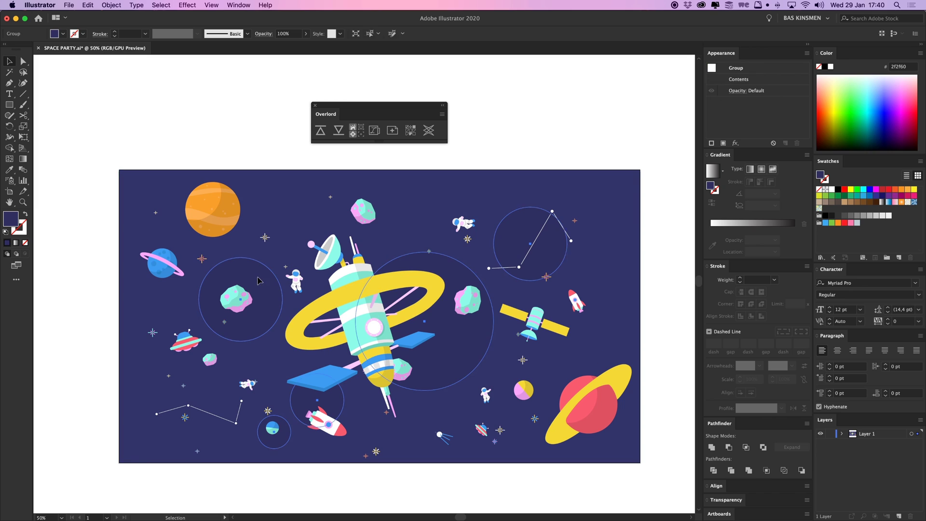
{"action": "left_click", "coordinate": [387, 373]}
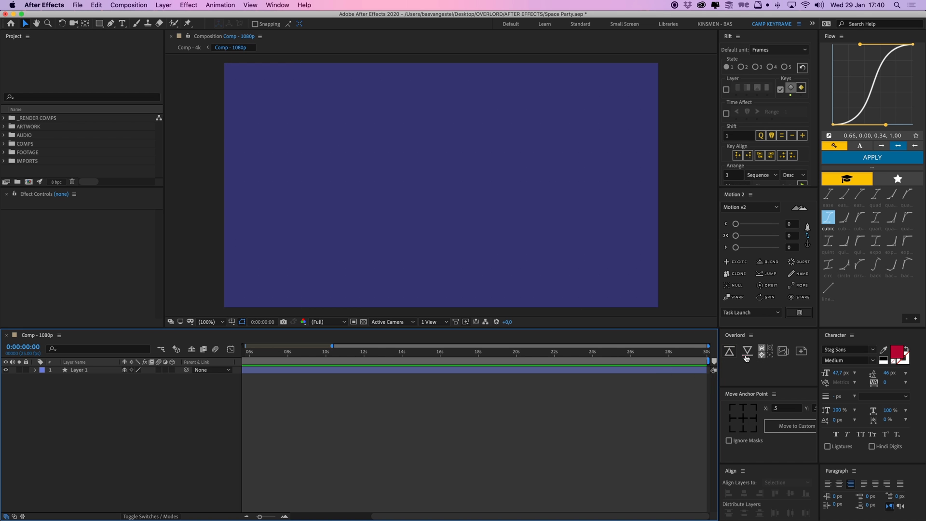
{"action": "left_click", "coordinate": [747, 351]}
{"action": "key", "text": "super+z"}
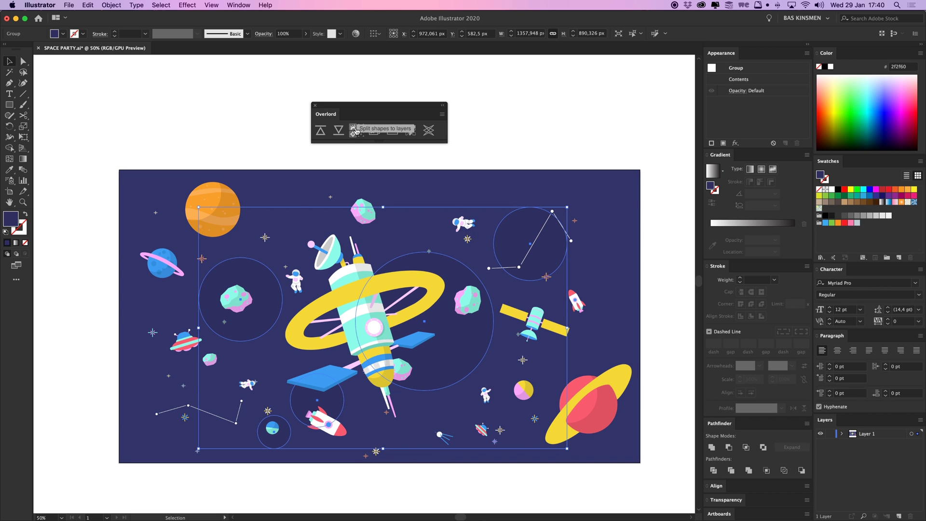
Enter isolation mode on the group of dark circles to inspect its individual ellipses, and exit it again.
{"action": "left_click", "coordinate": [290, 139]}
{"action": "left_click", "coordinate": [273, 291]}
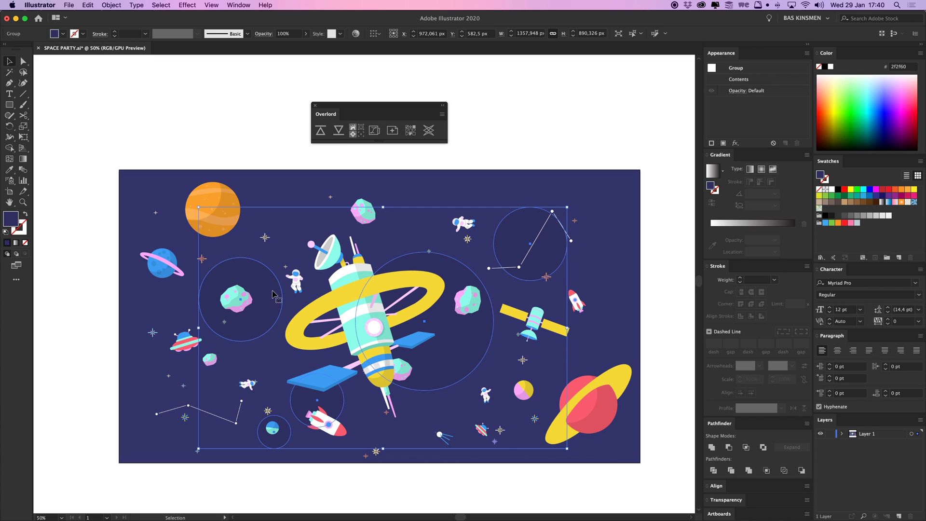
{"action": "double_click", "coordinate": [273, 294]}
{"action": "left_click", "coordinate": [320, 386]}
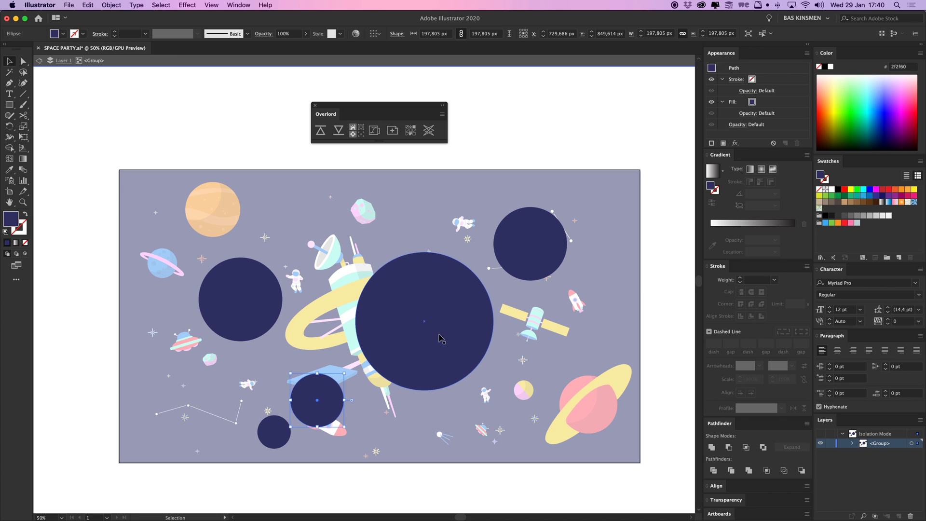
{"action": "double_click", "coordinate": [239, 146]}
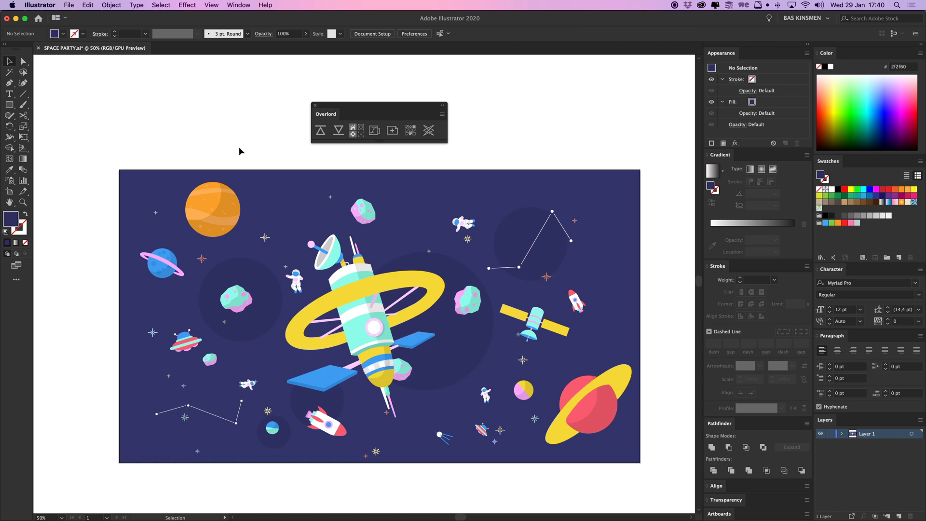
Select the group of dark circles and examine Overlord's options for splitting shapes to layers and detecting parametric shapes.
{"action": "left_click", "coordinate": [248, 264]}
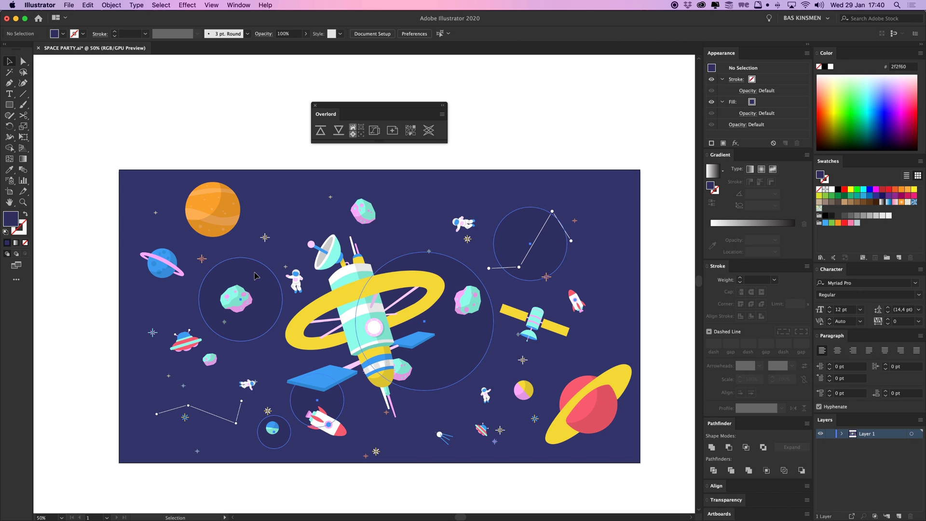
{"action": "left_click", "coordinate": [357, 131]}
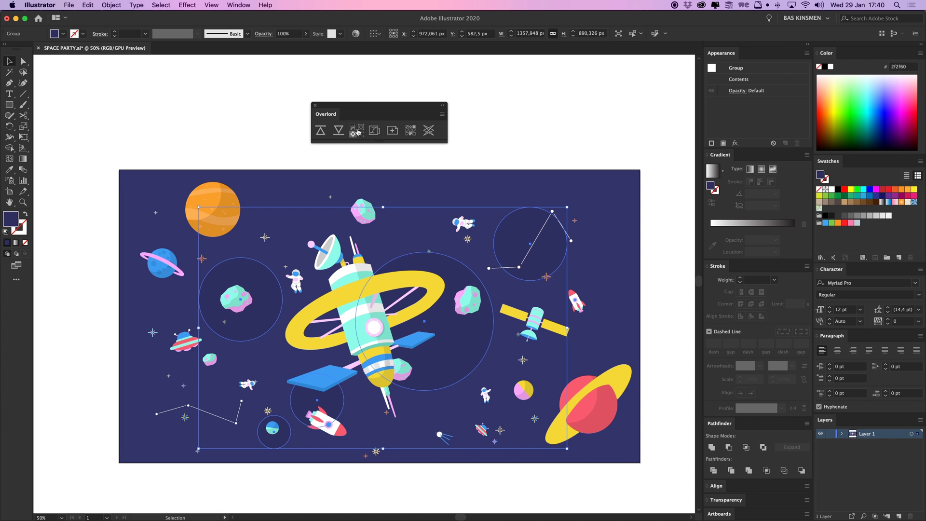
{"action": "left_click", "coordinate": [356, 131]}
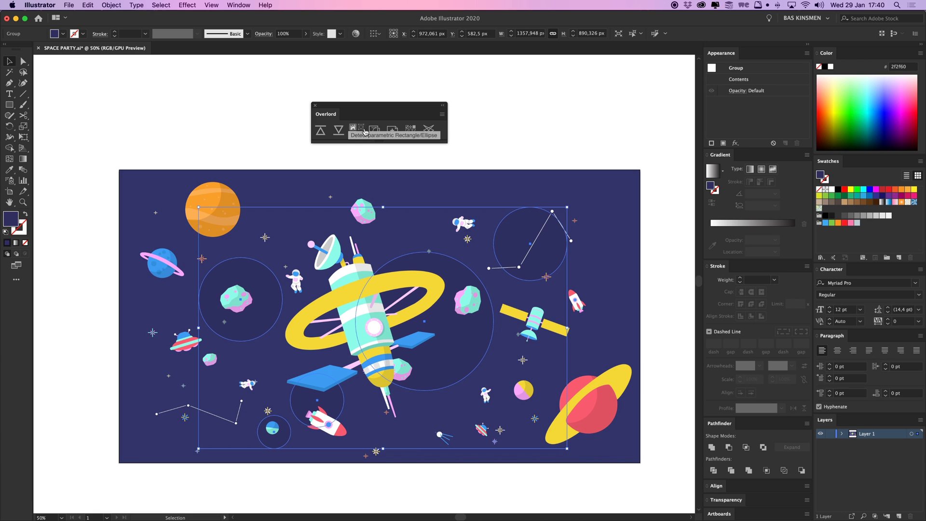
{"action": "left_click", "coordinate": [364, 132]}
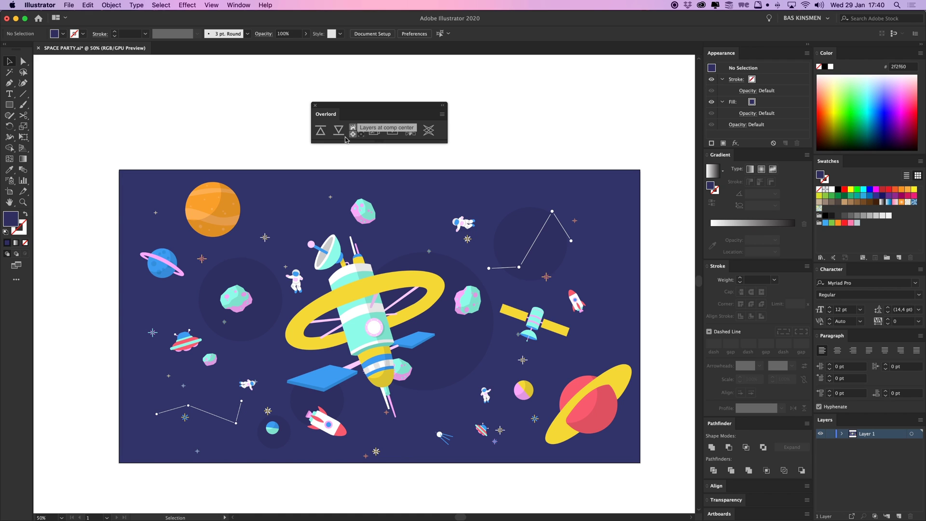
Ungroup the dark circles behind the space artwork.
{"action": "left_click", "coordinate": [462, 278]}
{"action": "key", "text": "super+shift+g"}
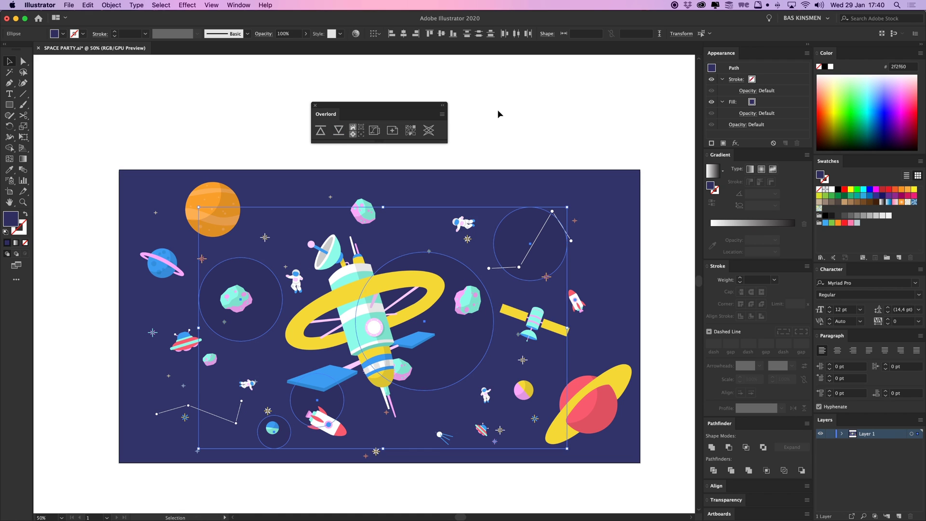
Push the largest dark circle to After Effects with Layers at comp center enabled, and return to Illustrator.
{"action": "left_click", "coordinate": [460, 265]}
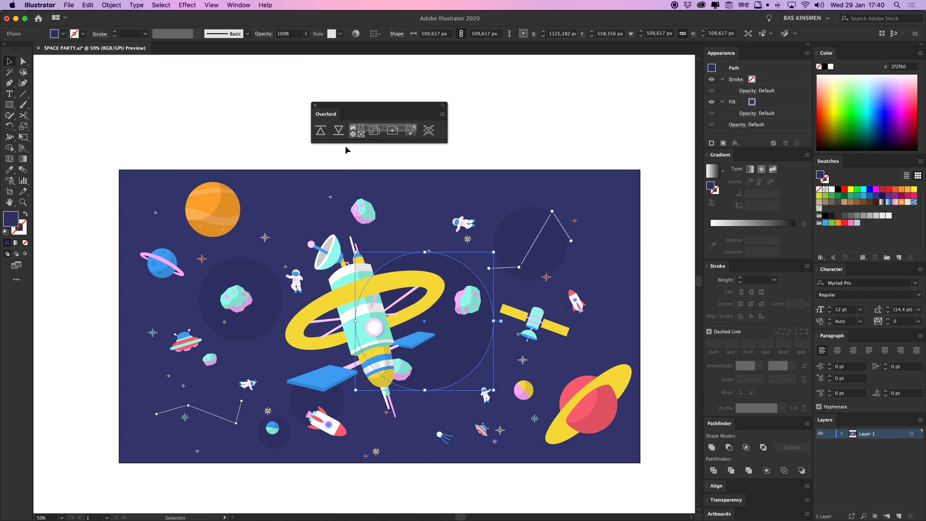
{"action": "left_click", "coordinate": [321, 130]}
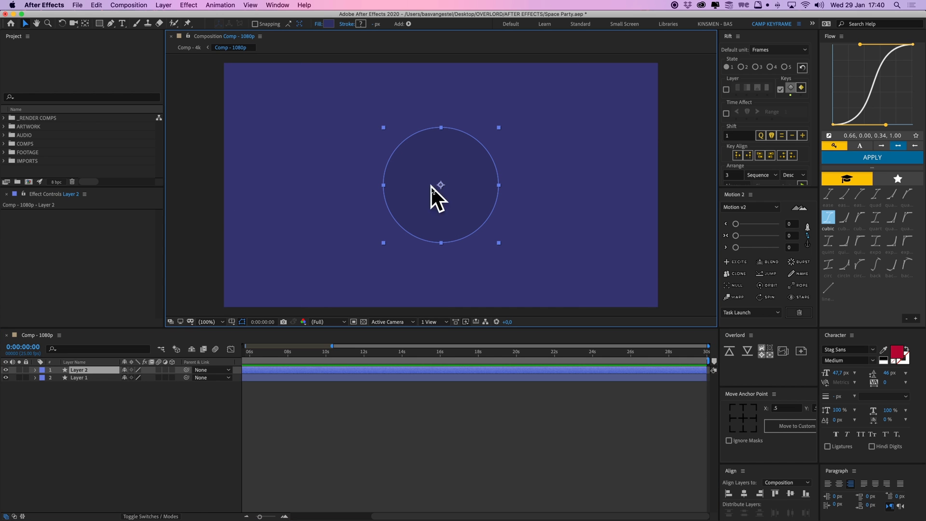
{"action": "key", "text": "super+Tab"}
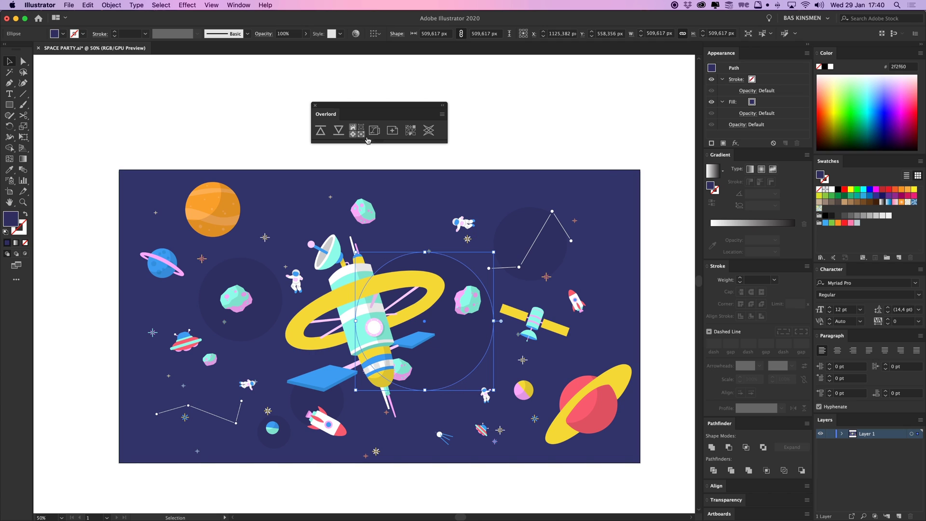
Push the largest circle to After Effects at its original artboard position, and undo both circle pushes.
{"action": "left_click", "coordinate": [321, 131]}
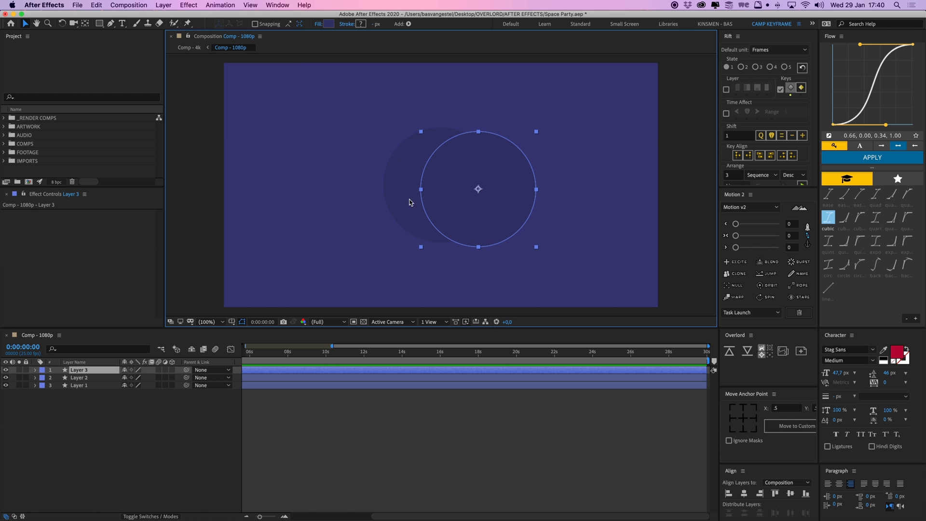
{"action": "key", "text": "super+z"}
{"action": "key", "text": "super+z"}
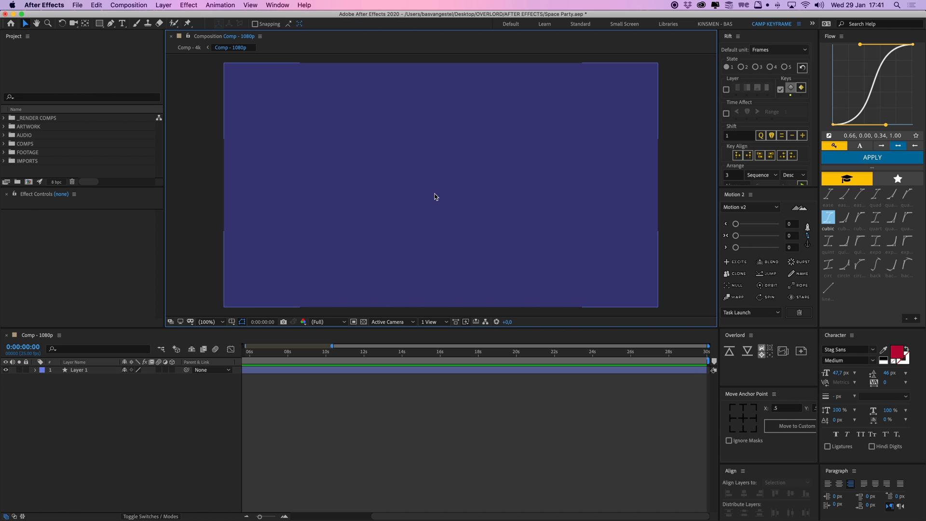
Switch back and forth between After Effects and Illustrator with Overlord's app switch, ending in Illustrator.
{"action": "key", "text": "super+Tab"}
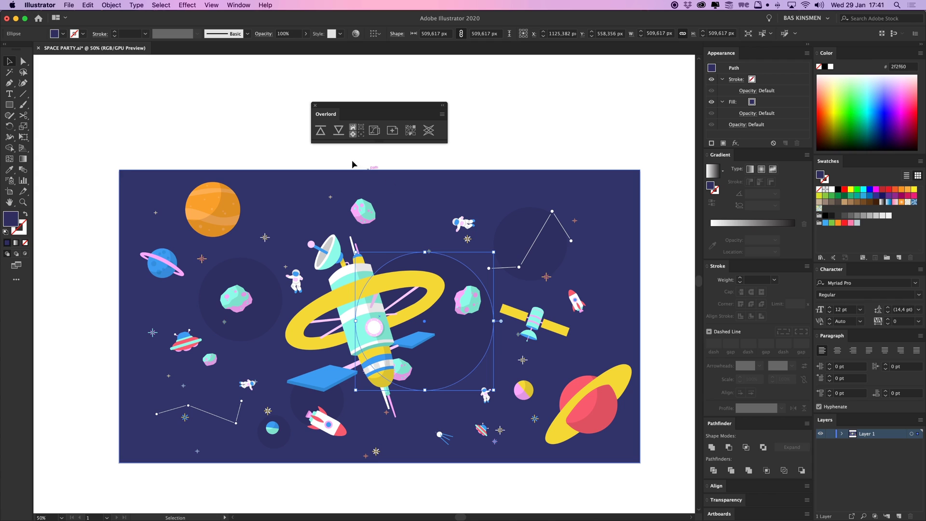
{"action": "left_click", "coordinate": [377, 134]}
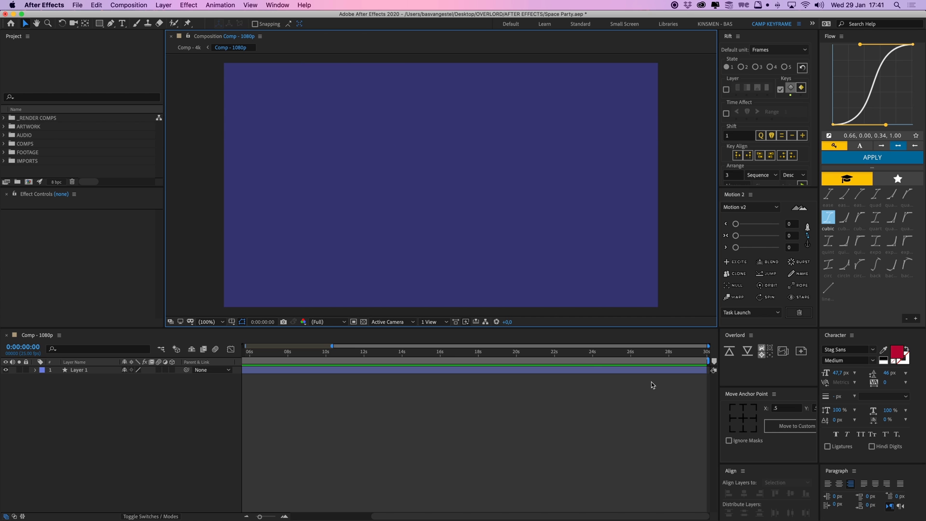
{"action": "left_click", "coordinate": [789, 356]}
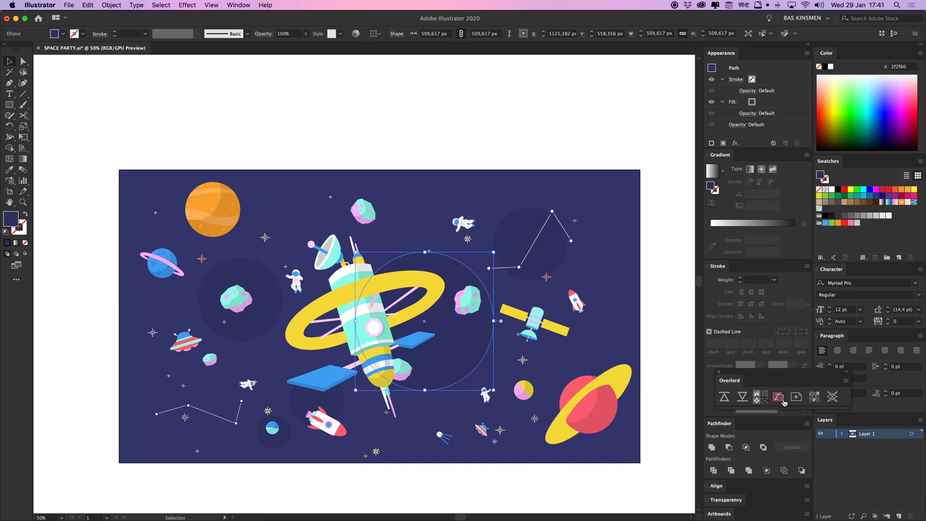
{"action": "left_click", "coordinate": [781, 400]}
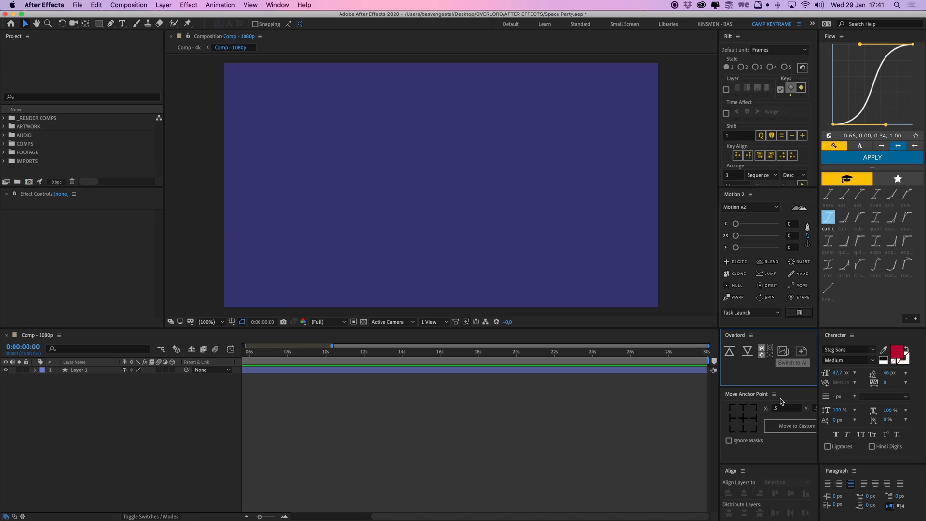
{"action": "left_click", "coordinate": [781, 358]}
{"action": "left_click_drag", "start_coordinate": [758, 372], "coordinate": [771, 338]}
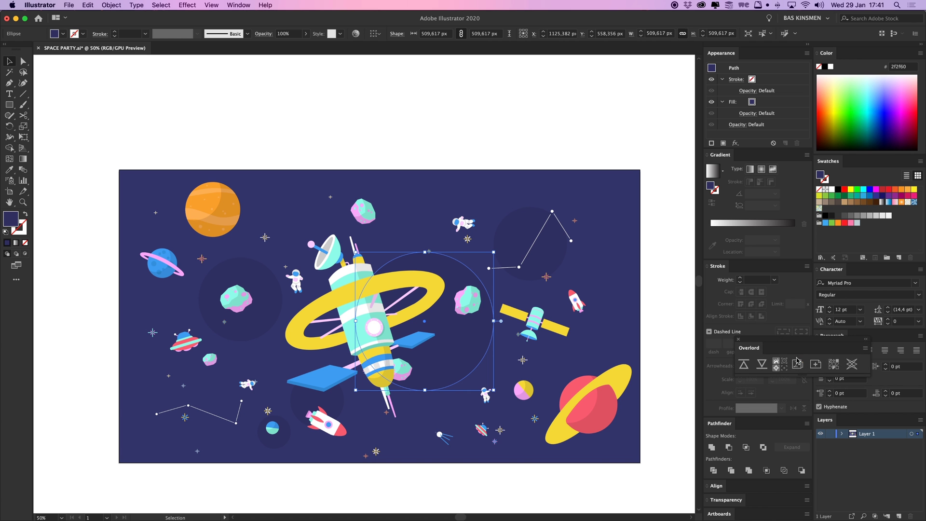
{"action": "left_click", "coordinate": [790, 362]}
{"action": "left_click", "coordinate": [786, 355]}
{"action": "left_click", "coordinate": [787, 357]}
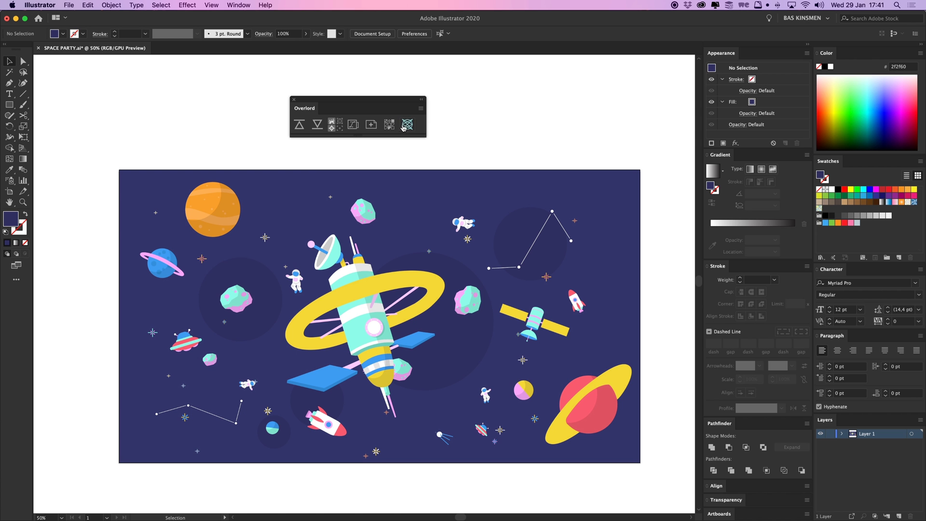
Push a range of six brown swatches to After Effects and move the resulting column inward from the composition's corner.
{"action": "left_click_drag", "start_coordinate": [380, 101], "coordinate": [384, 99]}
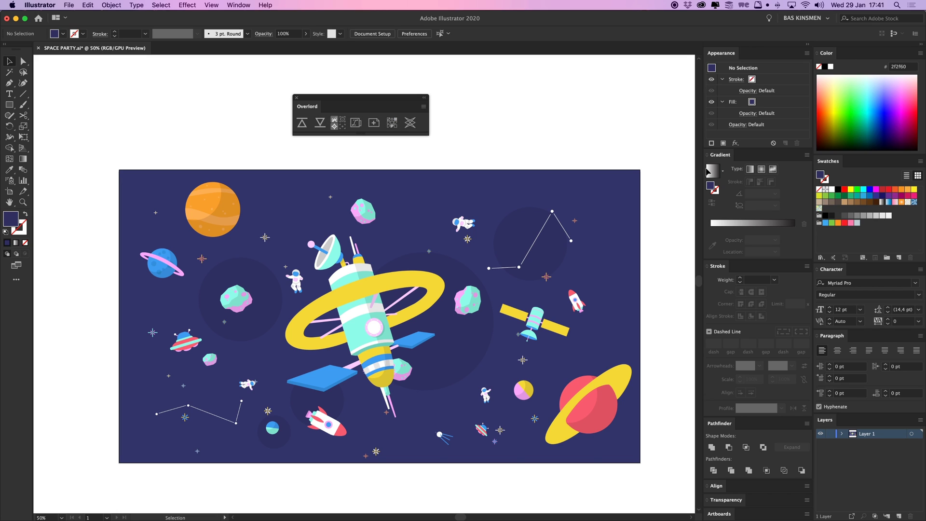
{"action": "left_click", "coordinate": [868, 202]}
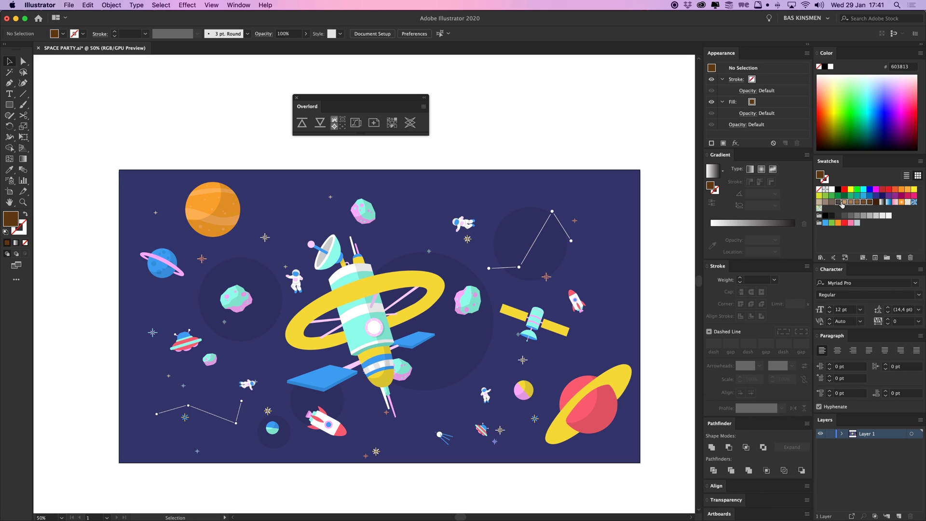
{"action": "left_click", "coordinate": [390, 124]}
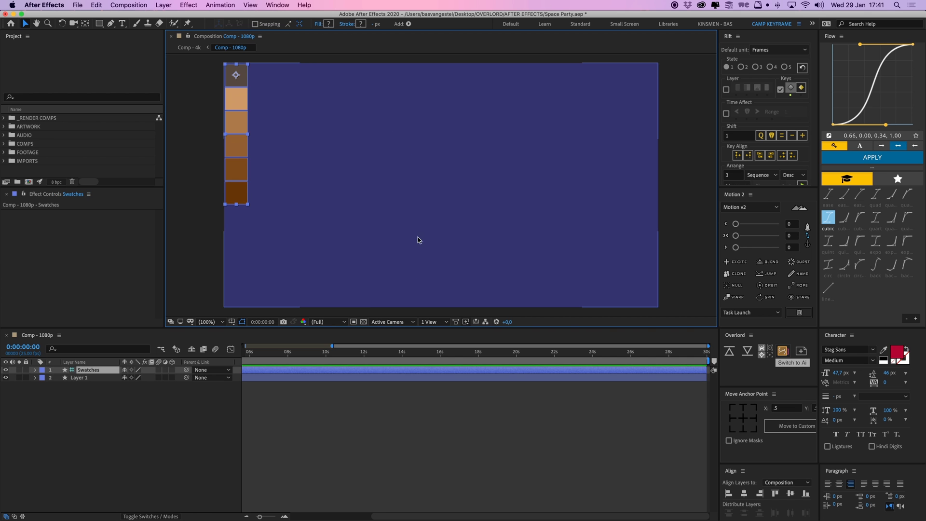
{"action": "left_click", "coordinate": [87, 369]}
{"action": "left_click_drag", "start_coordinate": [232, 147], "coordinate": [262, 179]}
{"action": "left_click", "coordinate": [430, 408]}
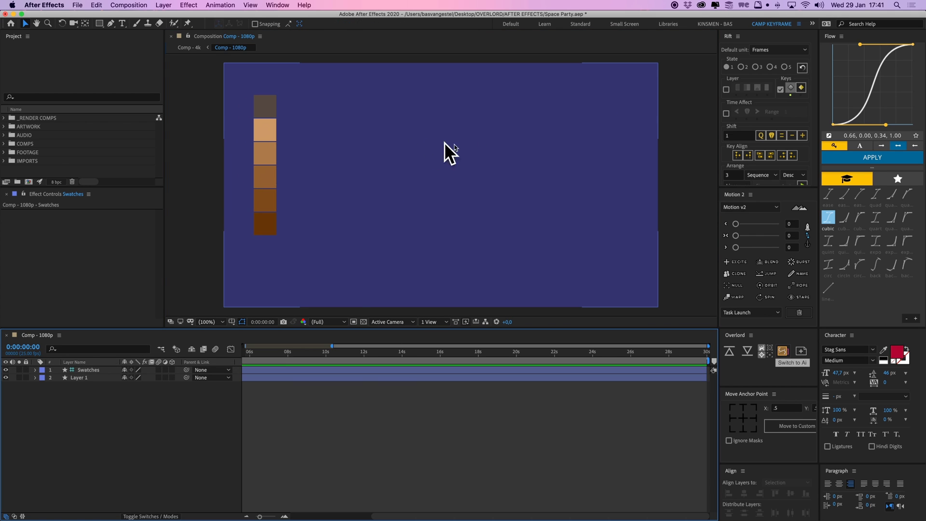
Delete the Swatches layer and return to Illustrator.
{"action": "left_click", "coordinate": [87, 370]}
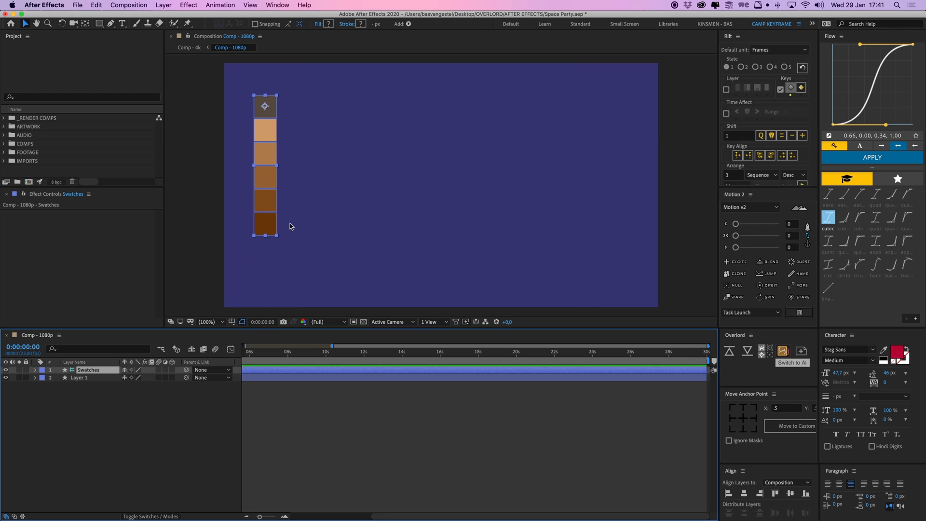
{"action": "left_click", "coordinate": [293, 407]}
{"action": "left_click", "coordinate": [316, 370]}
{"action": "key", "text": "Delete"}
{"action": "key", "text": "super+Tab"}
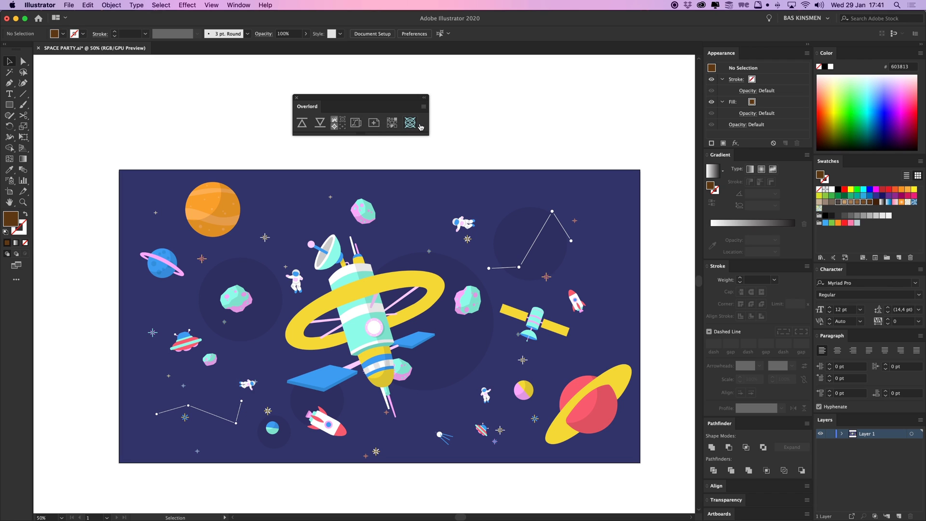
Show the rulers, add three vertical guides across the space artwork, and push the guides to After Effects.
{"action": "key", "text": "super+r"}
{"action": "left_click_drag", "start_coordinate": [38, 155], "coordinate": [243, 169]}
{"action": "left_click_drag", "start_coordinate": [38, 182], "coordinate": [328, 210]}
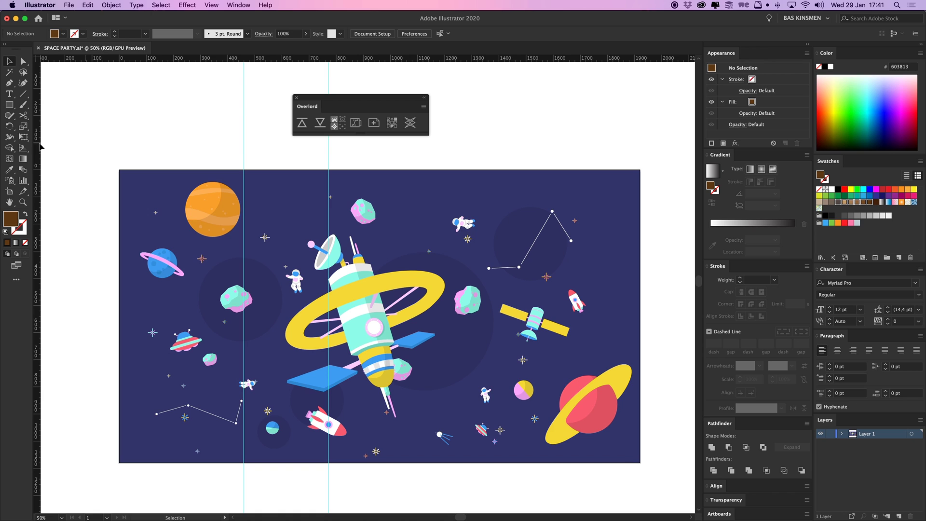
{"action": "left_click_drag", "start_coordinate": [41, 147], "coordinate": [354, 226]}
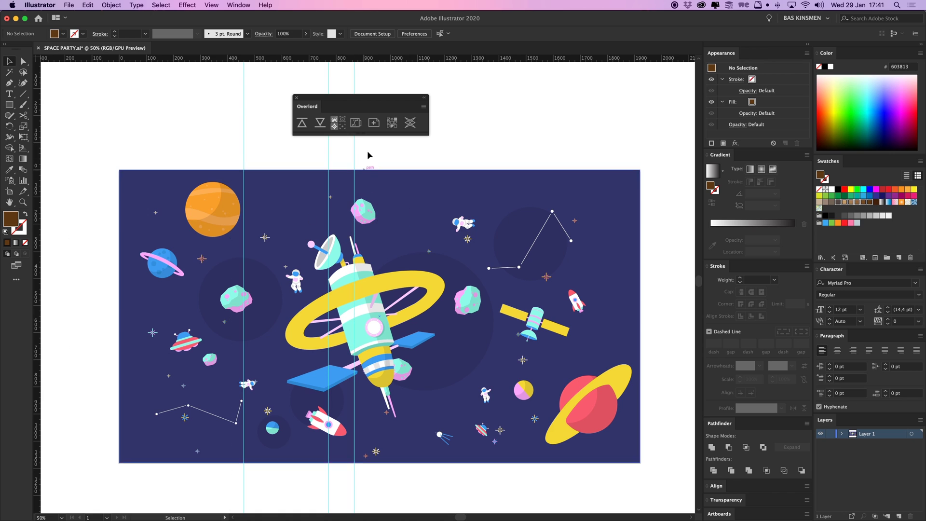
{"action": "left_click", "coordinate": [410, 123]}
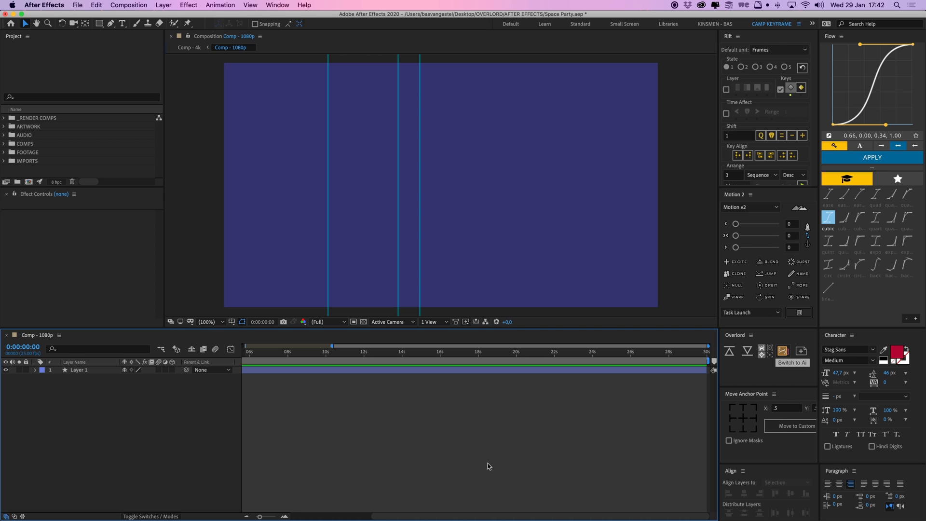
Hide the guides in After Effects, switch to Illustrator, and hide the guides there too.
{"action": "key", "text": "super+;"}
{"action": "key", "text": "super+Tab"}
{"action": "key", "text": "super+;"}
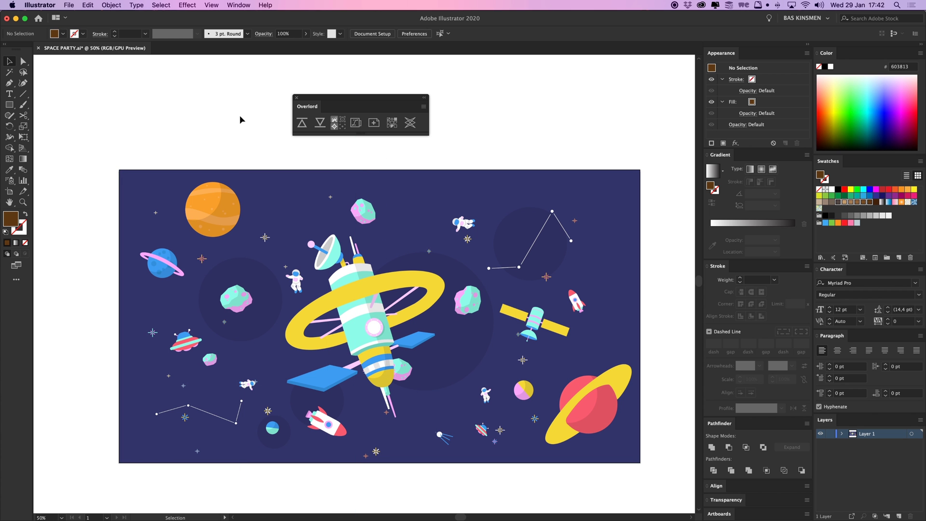
{"action": "key", "text": "space"}
{"action": "left_click_drag", "start_coordinate": [229, 150], "coordinate": [229, 138]}
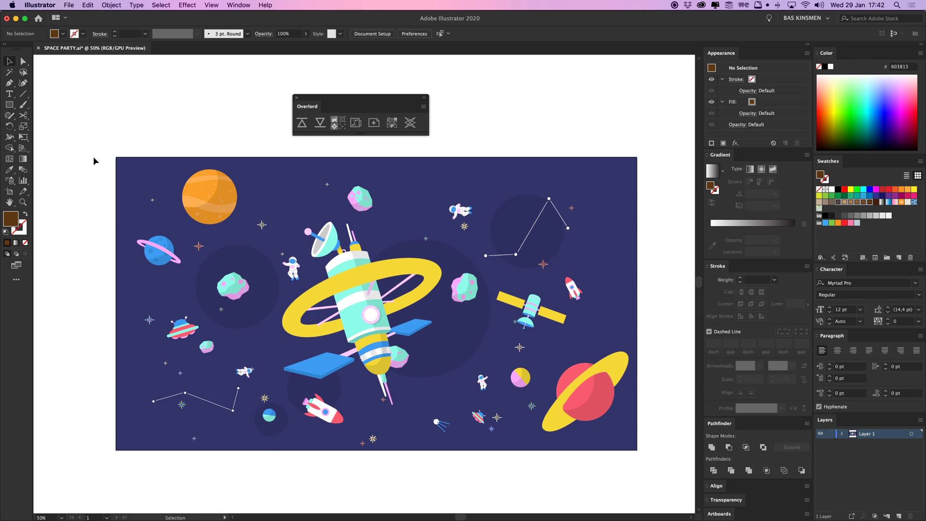
{"action": "left_click_drag", "start_coordinate": [297, 276], "coordinate": [603, 427]}
{"action": "left_click_drag", "start_coordinate": [421, 426], "coordinate": [479, 438]}
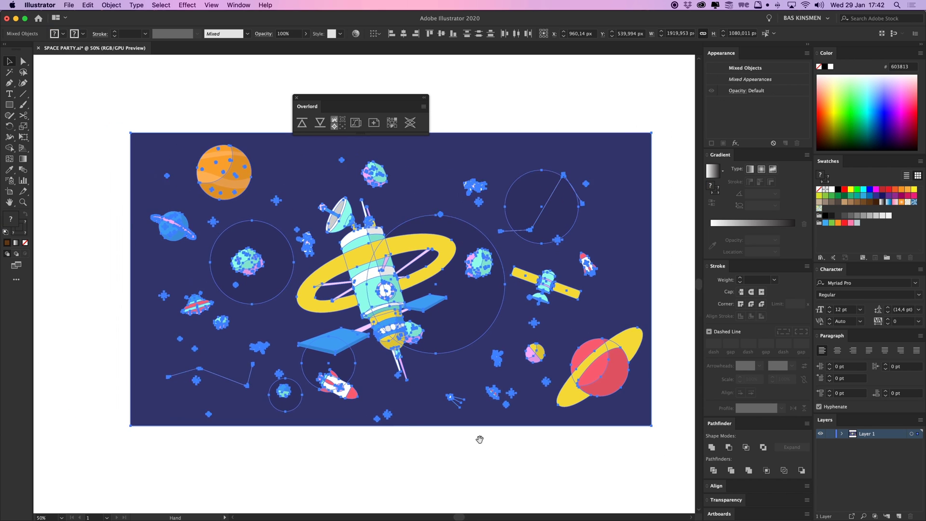
{"action": "left_click", "coordinate": [491, 445]}
{"action": "left_click_drag", "start_coordinate": [451, 398], "coordinate": [497, 426]}
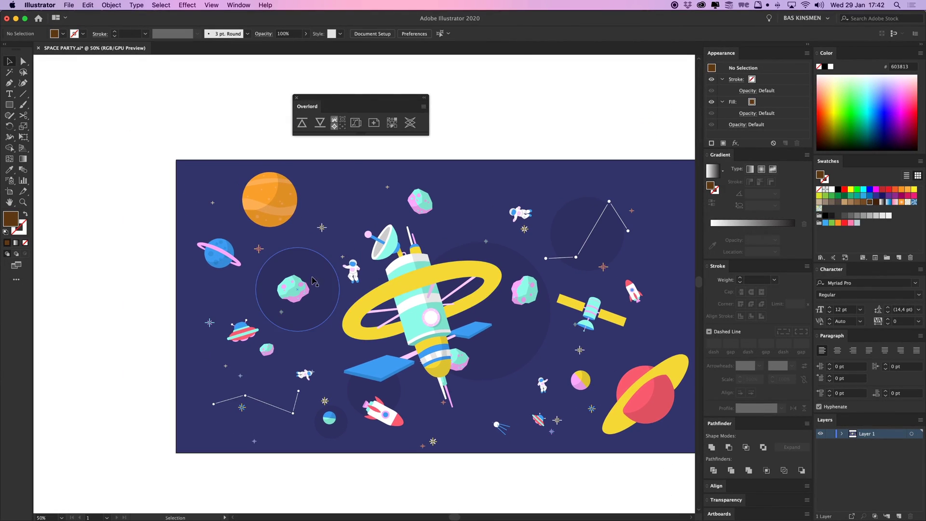
Select the asteroid group inside the dark circle and push it to After Effects as one layer, without splitting its shapes.
{"action": "left_click", "coordinate": [271, 204]}
{"action": "left_click", "coordinate": [295, 292]}
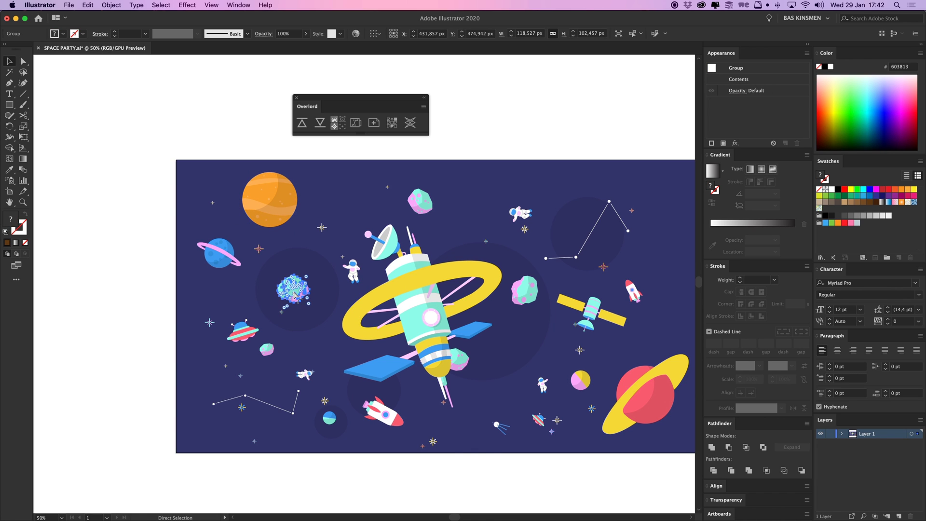
{"action": "scroll", "coordinate": [295, 293], "scroll_direction": "up", "scroll_amount": 4}
{"action": "left_click_drag", "start_coordinate": [362, 297], "coordinate": [350, 311]}
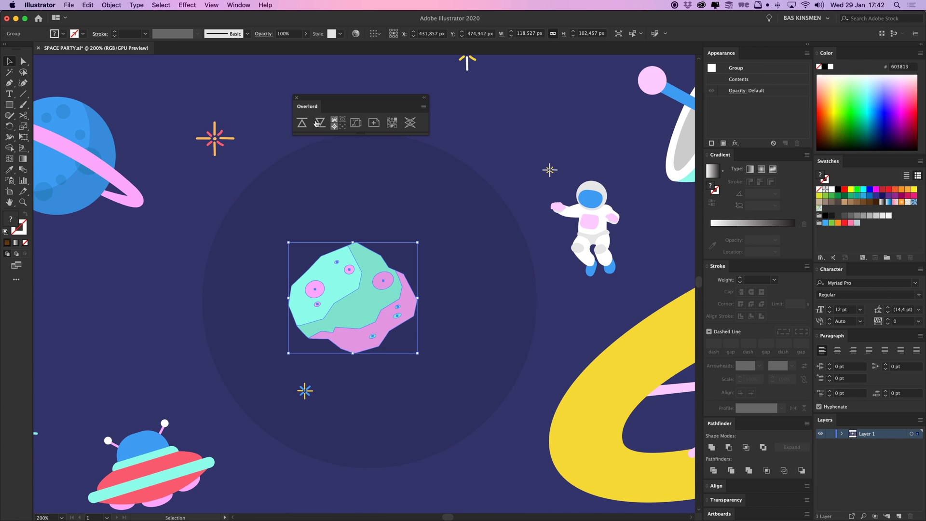
{"action": "left_click", "coordinate": [338, 123]}
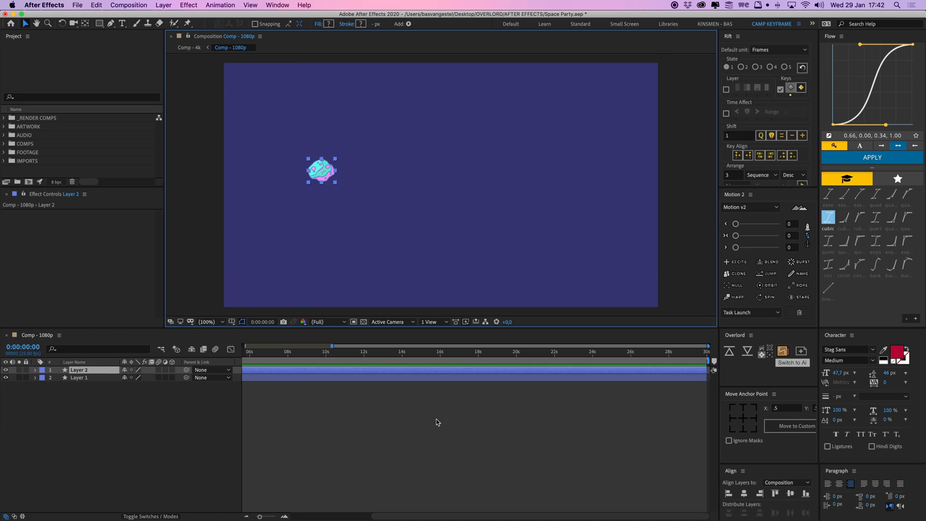
Test whether the pushed asteroid moves as one piece, undo the move, and examine the shapes inside its layer.
{"action": "left_click", "coordinate": [437, 423]}
{"action": "left_click_drag", "start_coordinate": [327, 171], "coordinate": [380, 171]}
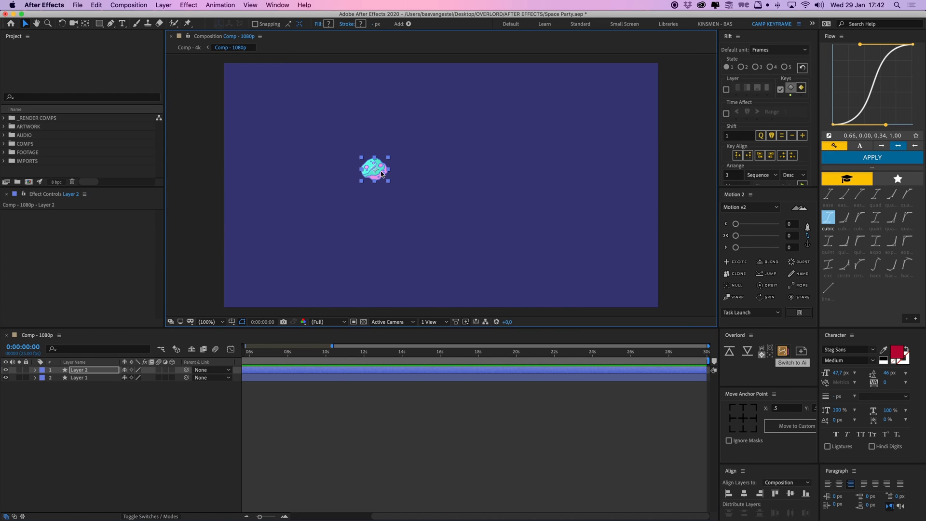
{"action": "key", "text": "super+z"}
{"action": "scroll", "coordinate": [333, 210], "scroll_direction": "up", "scroll_amount": 4}
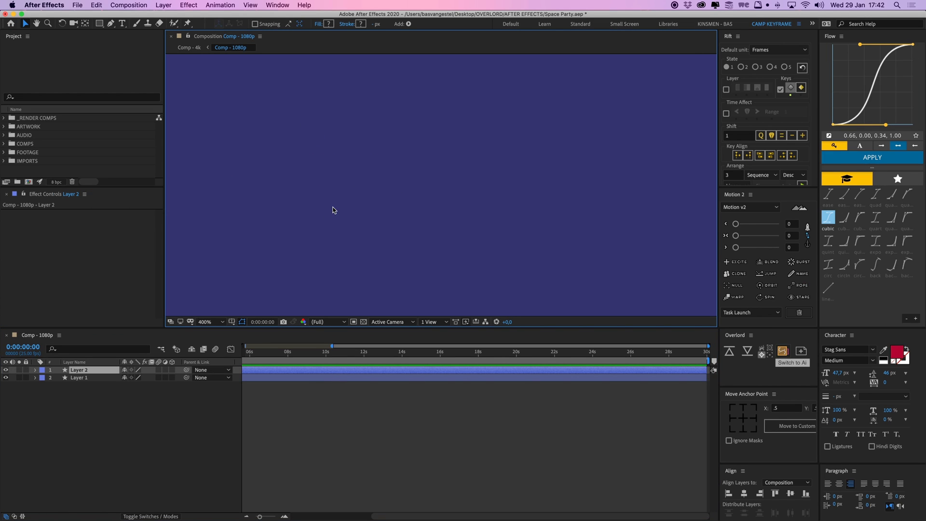
{"action": "double_click", "coordinate": [345, 193]}
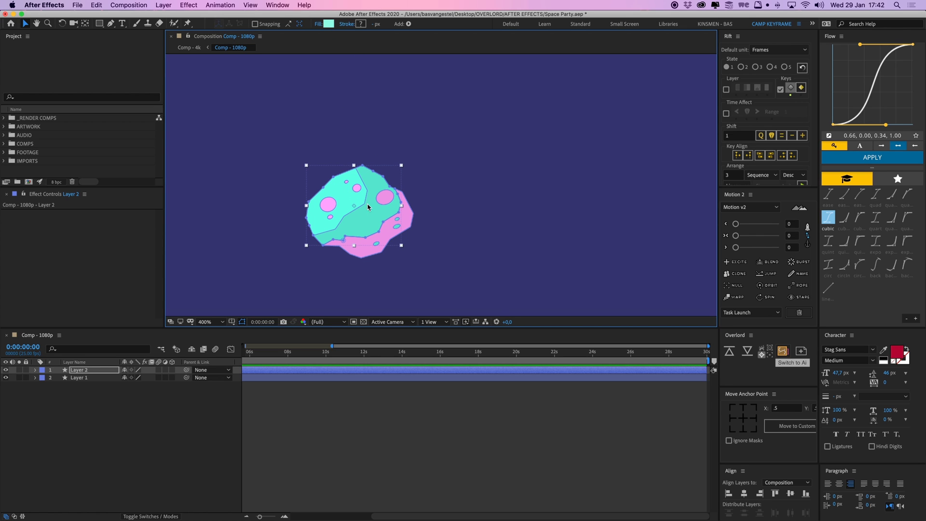
{"action": "left_click", "coordinate": [482, 306]}
Delete the single-layer asteroid from the composition and return to Illustrator.
{"action": "scroll", "coordinate": [504, 255], "scroll_direction": "down", "scroll_amount": 4}
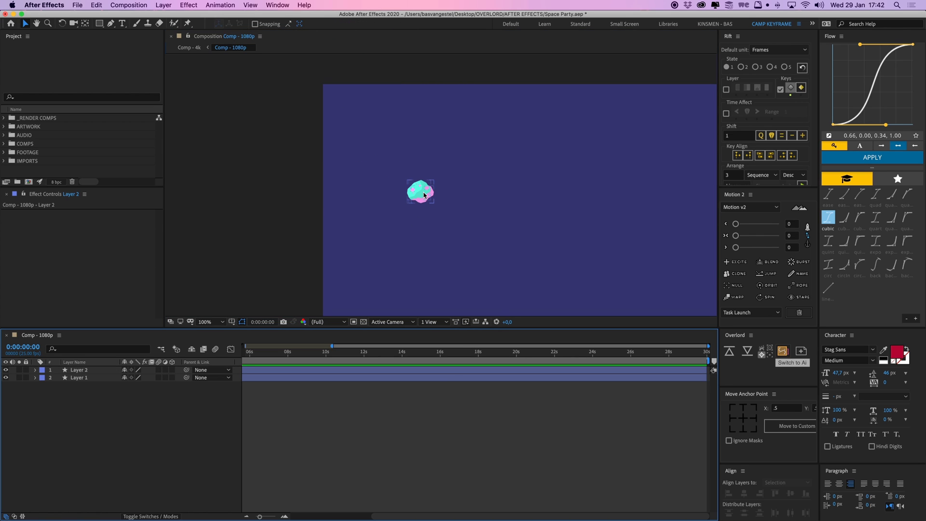
{"action": "left_click", "coordinate": [424, 195]}
{"action": "key", "text": "Delete"}
{"action": "key", "text": "super+Tab"}
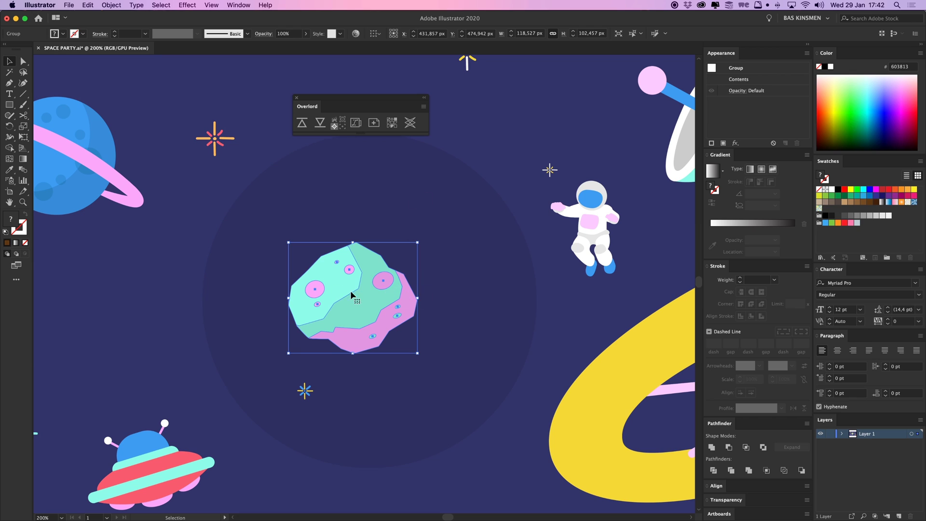
Isolate the asteroid group and pull its shading, turquoise body, pink base and crater shapes apart.
{"action": "double_click", "coordinate": [356, 294]}
{"action": "double_click", "coordinate": [481, 253]}
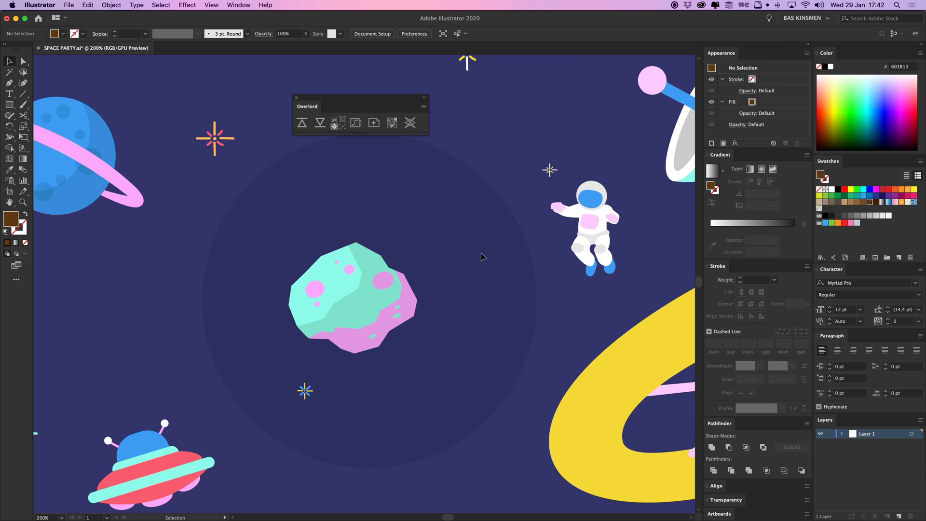
{"action": "left_click_drag", "start_coordinate": [354, 318], "coordinate": [562, 319]}
{"action": "double_click", "coordinate": [361, 307]}
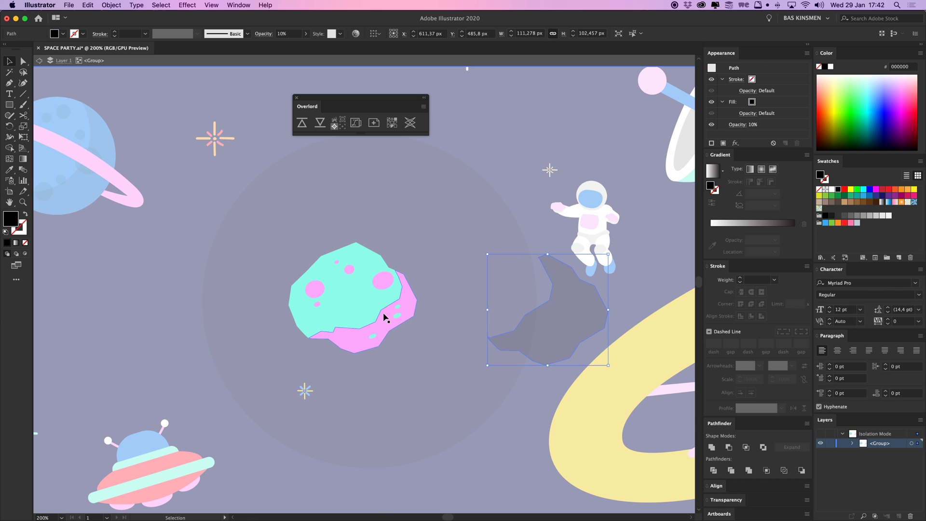
{"action": "left_click_drag", "start_coordinate": [360, 305], "coordinate": [296, 268]}
{"action": "left_click_drag", "start_coordinate": [357, 344], "coordinate": [356, 383]}
{"action": "left_click_drag", "start_coordinate": [384, 280], "coordinate": [444, 265]}
{"action": "left_click_drag", "start_coordinate": [397, 315], "coordinate": [406, 303]}
Undo the moves of the asteroid's pieces and leave isolation mode.
{"action": "key", "text": "super+z"}
{"action": "key", "text": "super+z"}
{"action": "key", "text": "super+z"}
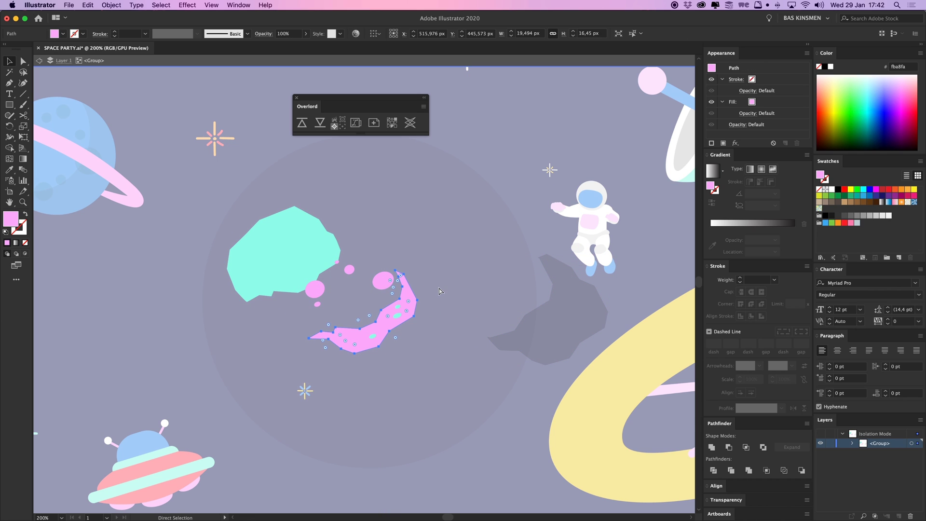
{"action": "key", "text": "super+z"}
{"action": "key", "text": "super+z"}
{"action": "double_click", "coordinate": [432, 232]}
Push the asteroid group to After Effects with its shapes split to separate layers, and inspect individual layers.
{"action": "left_click", "coordinate": [377, 279]}
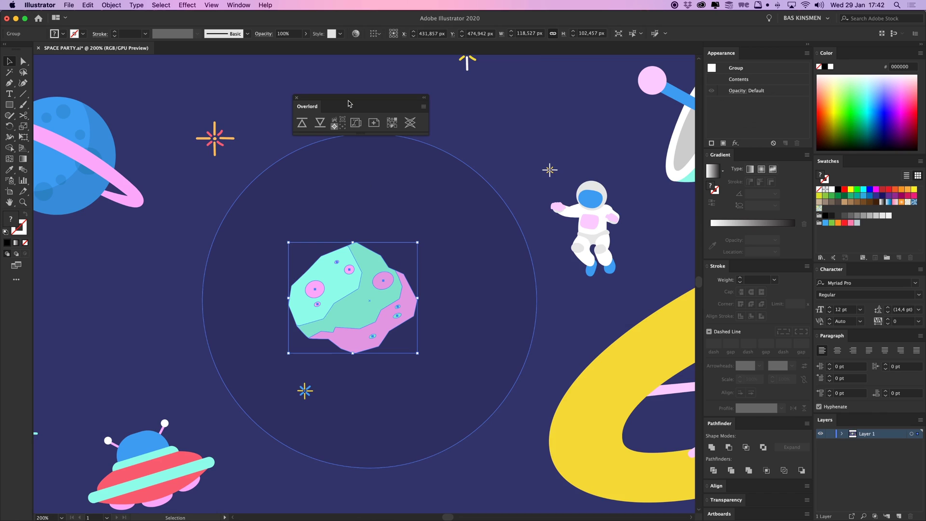
{"action": "left_click", "coordinate": [301, 123]}
{"action": "left_click", "coordinate": [379, 378]}
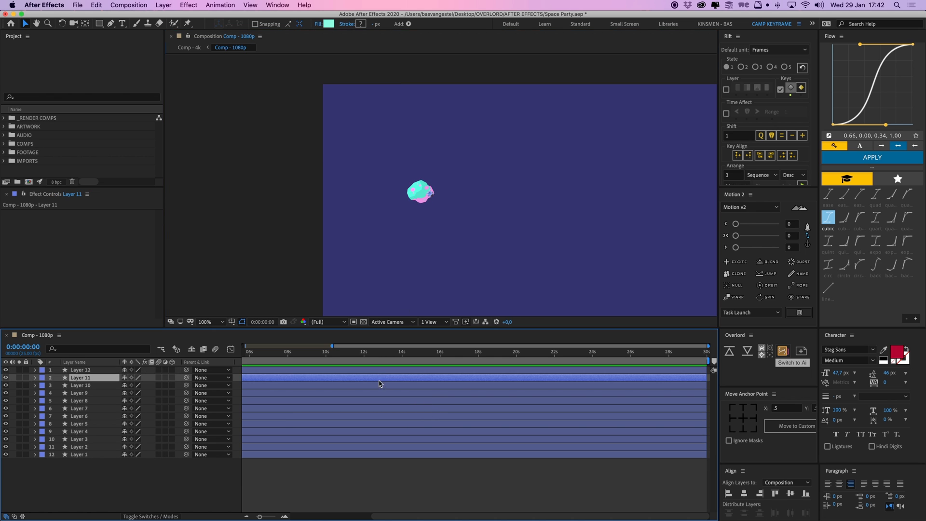
{"action": "left_click", "coordinate": [380, 385]}
{"action": "left_click", "coordinate": [380, 400]}
{"action": "left_click", "coordinate": [376, 409]}
Delete Layer 2 through Layer 12 from the composition and return to Illustrator.
{"action": "left_click", "coordinate": [84, 447]}
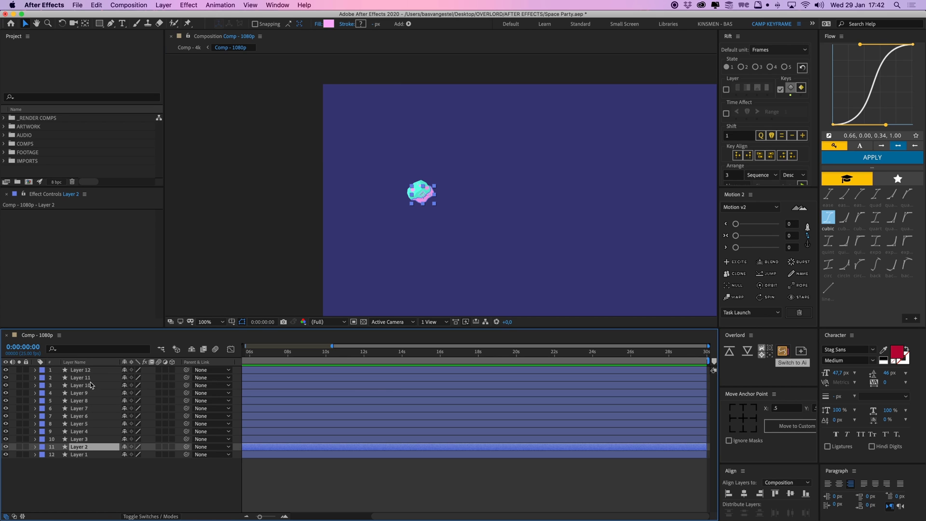
{"action": "left_click", "coordinate": [90, 370], "text": "shift"}
{"action": "key", "text": "Delete"}
{"action": "key", "text": "super+Tab"}
Isolate the asteroid group in Illustrator and combine its five pink craters into one object.
{"action": "double_click", "coordinate": [339, 289]}
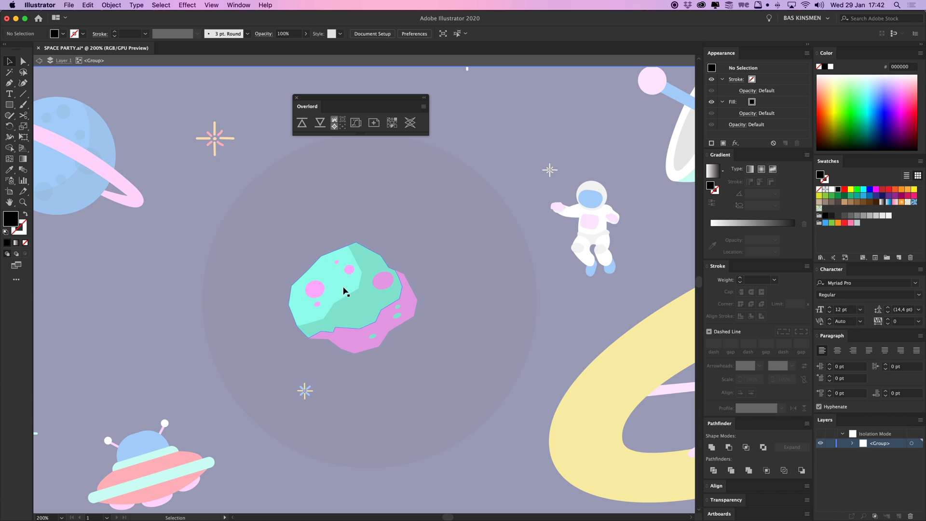
{"action": "left_click", "coordinate": [314, 289]}
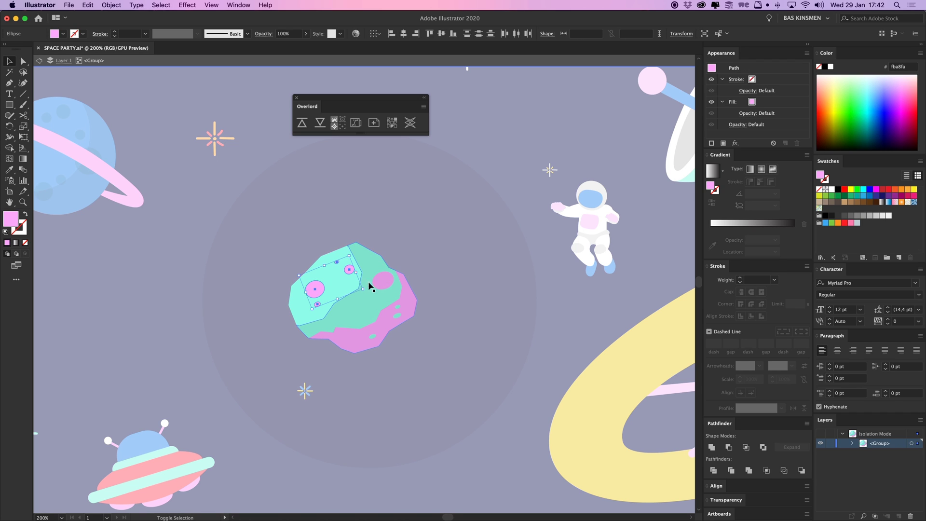
{"action": "left_click", "coordinate": [373, 261]}
{"action": "left_click", "coordinate": [336, 262]}
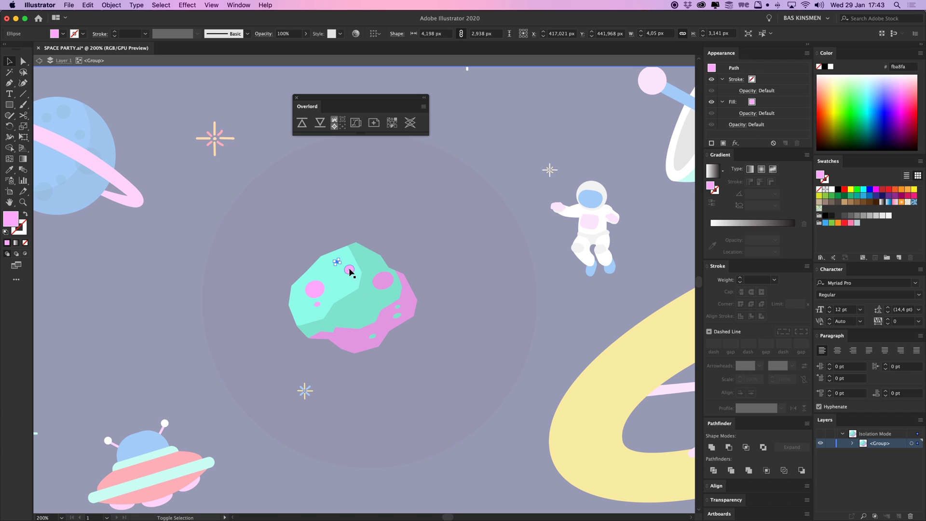
{"action": "left_click", "coordinate": [349, 270], "text": "shift"}
{"action": "left_click", "coordinate": [324, 277], "text": "shift"}
{"action": "left_click", "coordinate": [326, 304], "text": "shift"}
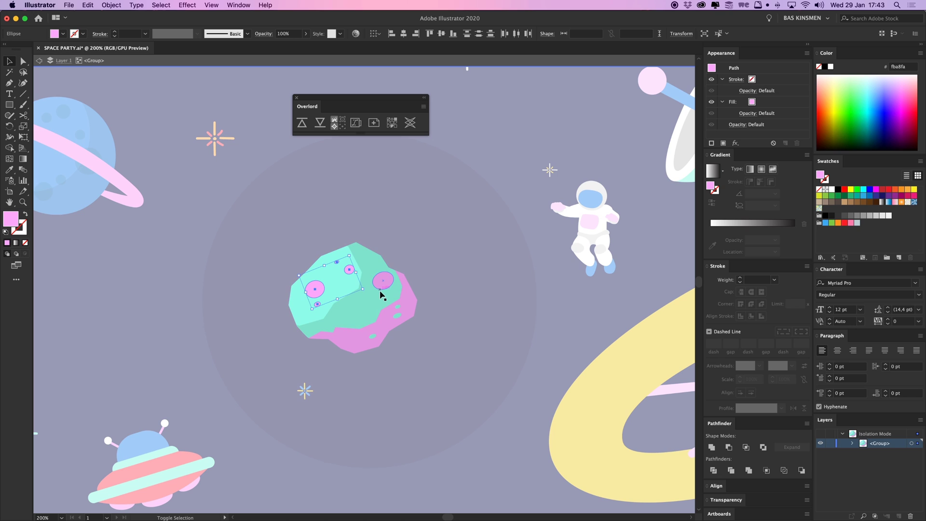
{"action": "key", "text": "a"}
{"action": "key", "text": "super+z"}
{"action": "key", "text": "super+z"}
{"action": "key", "text": "super+z"}
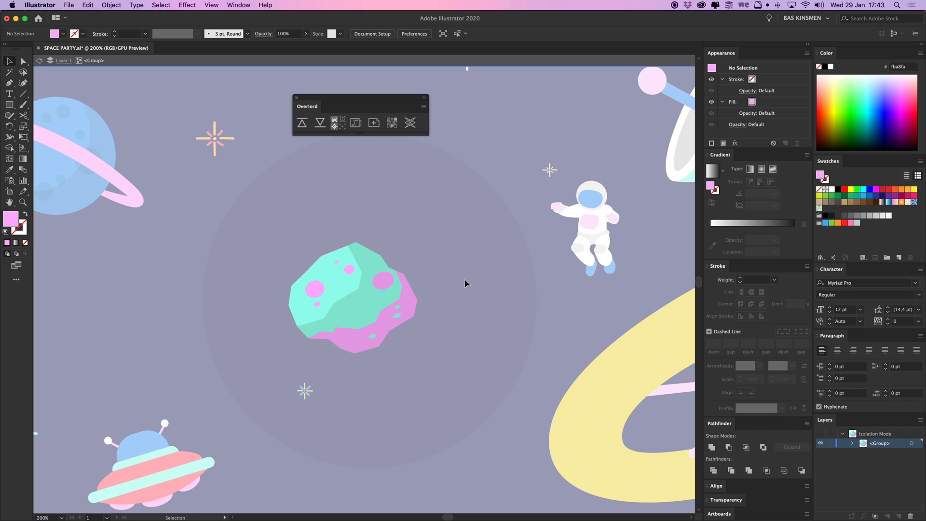
Move the asteroid's shading and combined pink craters away from the body, and undo these moves.
{"action": "mouse_move", "coordinate": [380, 301]}
{"action": "left_mouse_down"}
{"action": "mouse_move", "coordinate": [439, 307]}
{"action": "mouse_move", "coordinate": [525, 275]}
{"action": "left_mouse_up"}
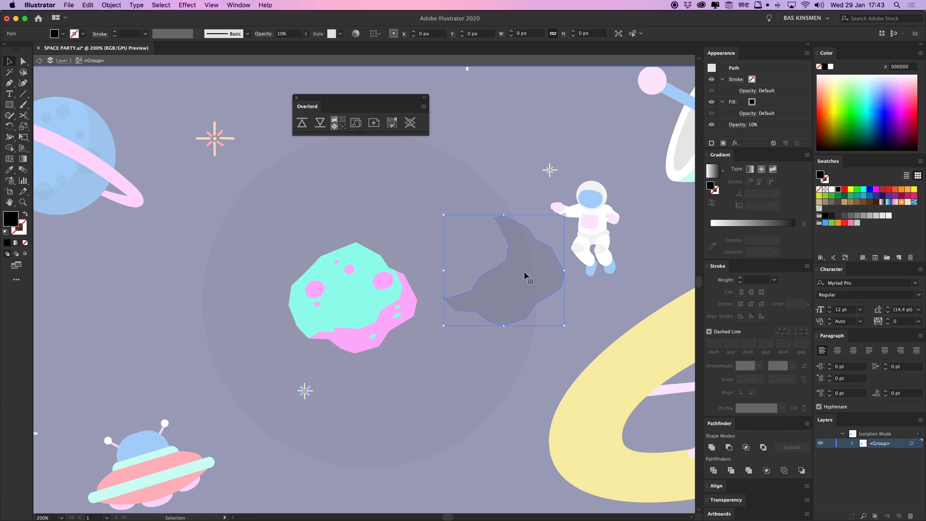
{"action": "left_click_drag", "start_coordinate": [321, 291], "coordinate": [329, 259]}
{"action": "key", "text": "super+z"}
{"action": "key", "text": "super+z"}
{"action": "key", "text": "super+z"}
Leave isolation mode, push the asteroid group to After Effects as separate layers, and inspect its shading layer.
{"action": "double_click", "coordinate": [413, 227]}
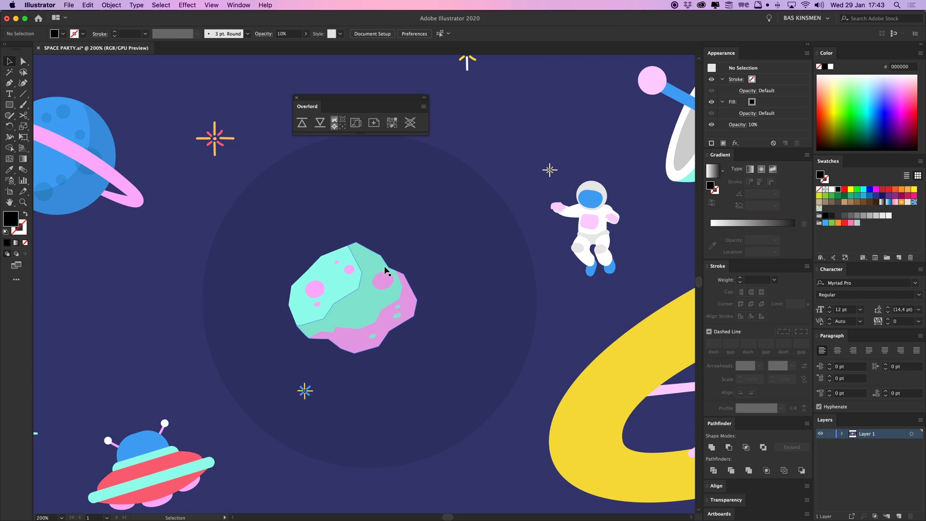
{"action": "left_click", "coordinate": [385, 271]}
{"action": "left_click", "coordinate": [302, 124]}
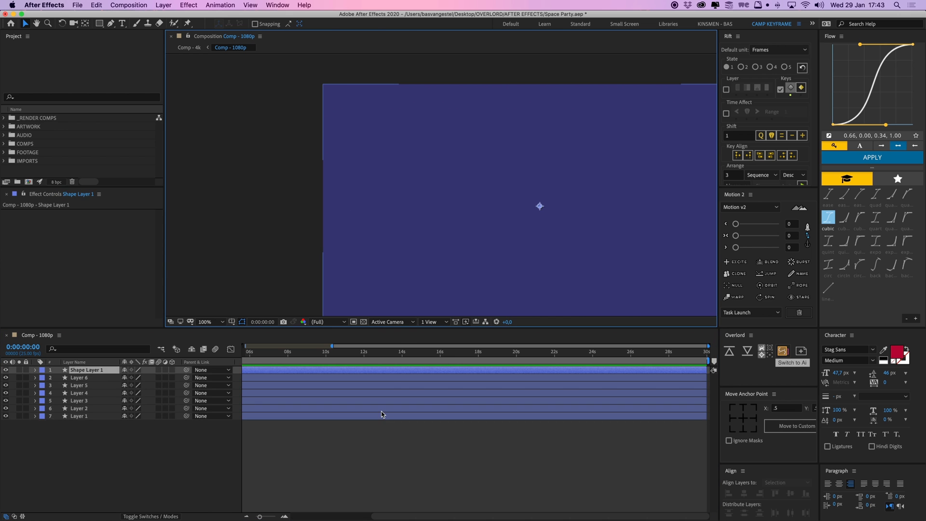
{"action": "key", "text": "period"}
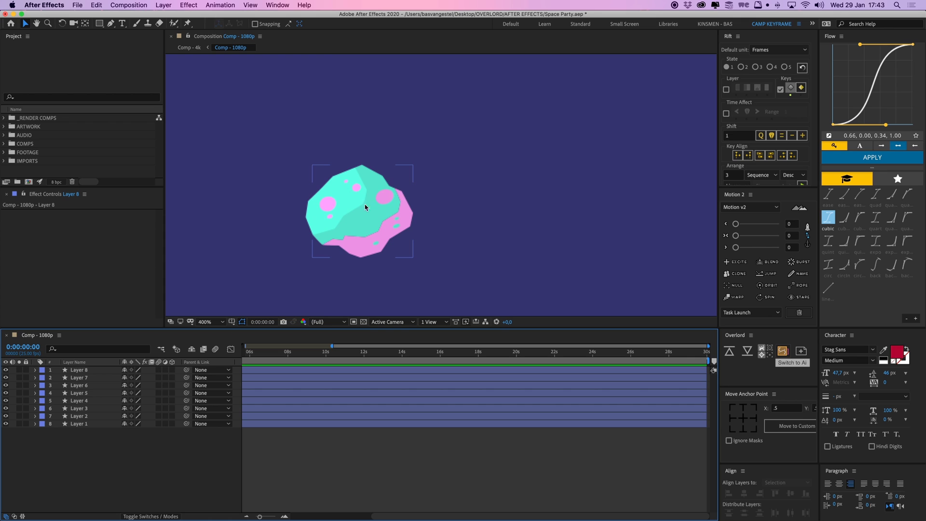
{"action": "left_click", "coordinate": [331, 208]}
{"action": "left_click", "coordinate": [329, 456]}
{"action": "left_click", "coordinate": [361, 170]}
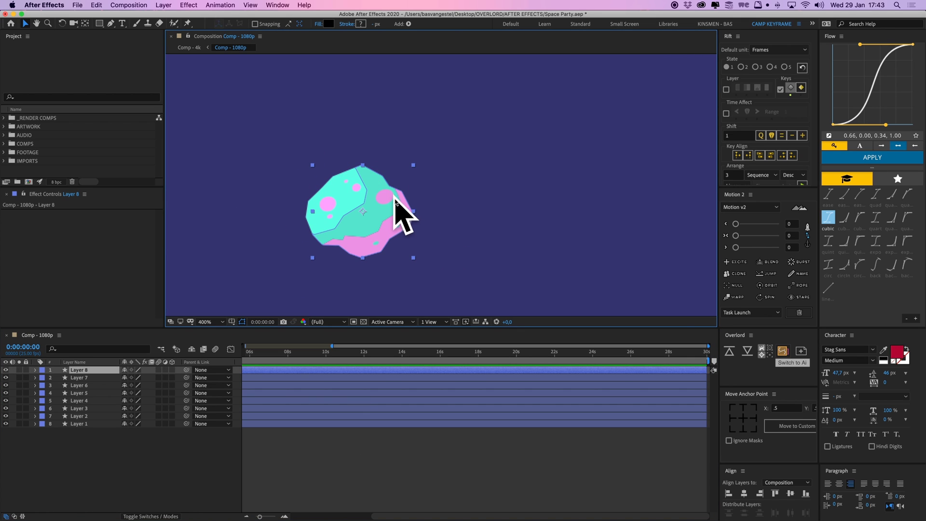
{"action": "left_click", "coordinate": [409, 436]}
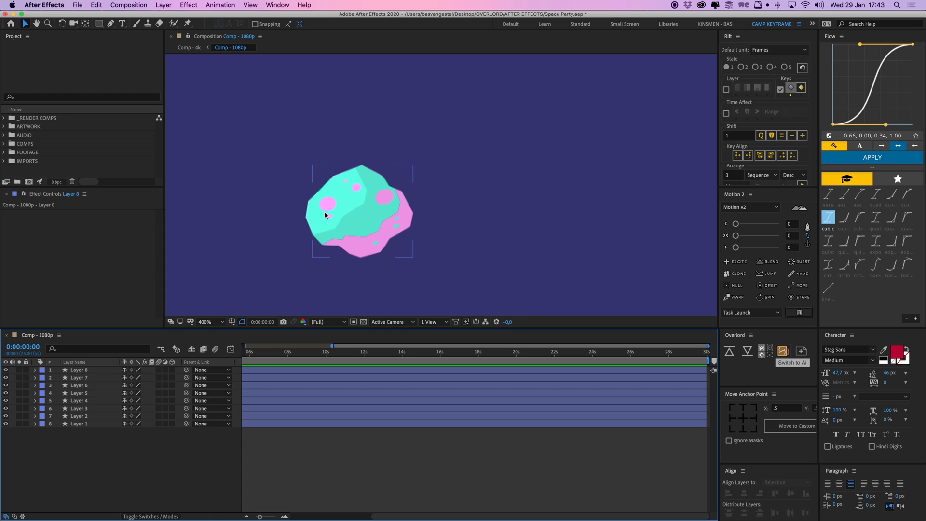
Pull the asteroid's shading and pink crater layers apart in the composition, and undo these changes.
{"action": "left_click_drag", "start_coordinate": [367, 223], "coordinate": [510, 245]}
{"action": "left_click_drag", "start_coordinate": [329, 209], "coordinate": [257, 173]}
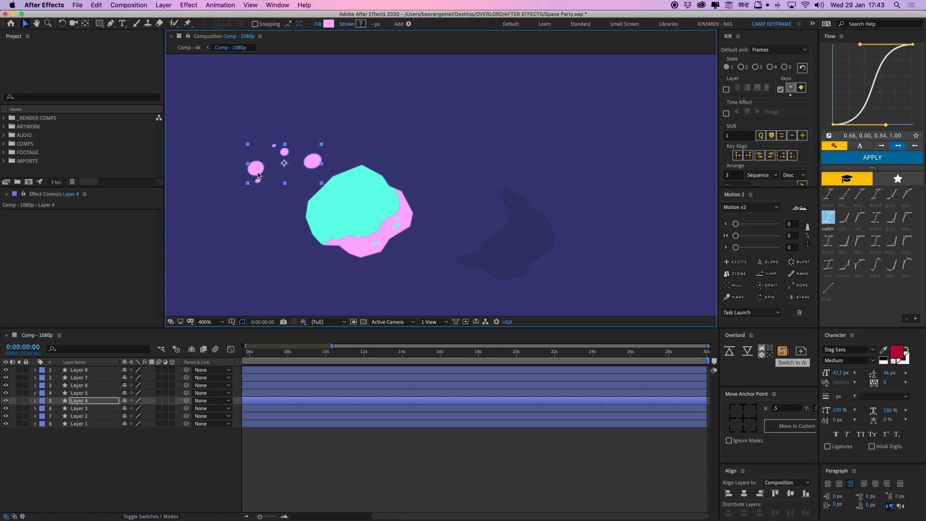
{"action": "key", "text": "super+z"}
{"action": "key", "text": "super+z"}
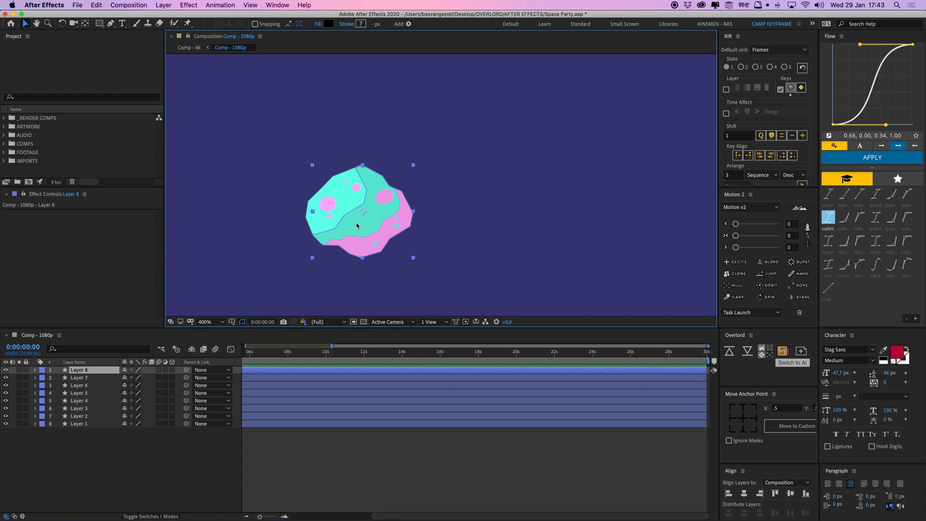
{"action": "key", "text": "super+z"}
Switch to Illustrator, push the space station group to After Effects as separate layers, and inspect its yellow ring layer.
{"action": "key", "text": "super+Tab"}
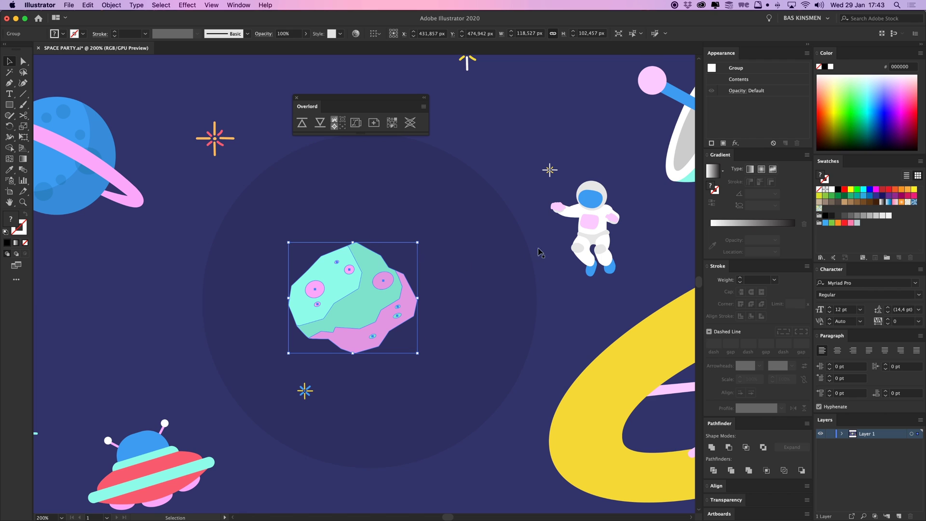
{"action": "key", "text": "super+minus"}
{"action": "key", "text": "super+minus"}
{"action": "key", "text": "super+minus"}
{"action": "key", "text": "super+minus"}
{"action": "key", "text": "super+minus"}
{"action": "key", "text": "v"}
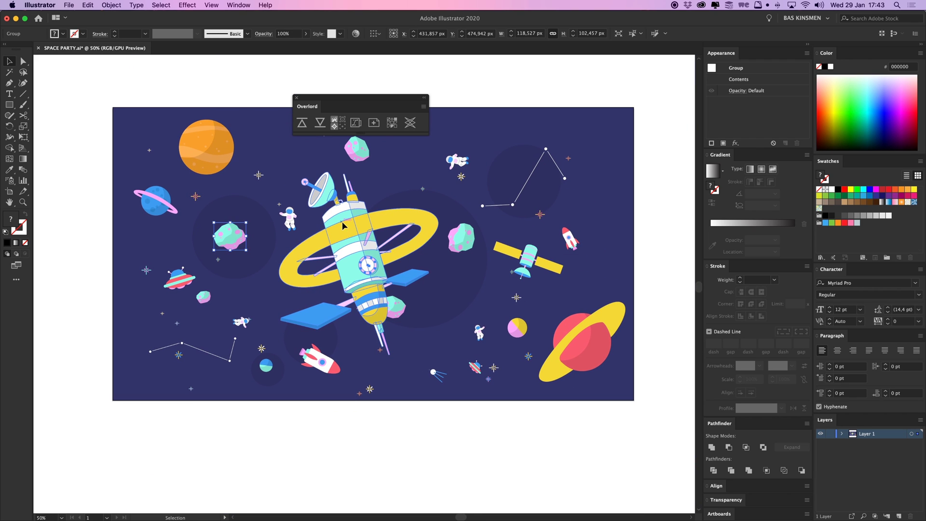
{"action": "left_click", "coordinate": [391, 214]}
{"action": "key", "text": "super+plus"}
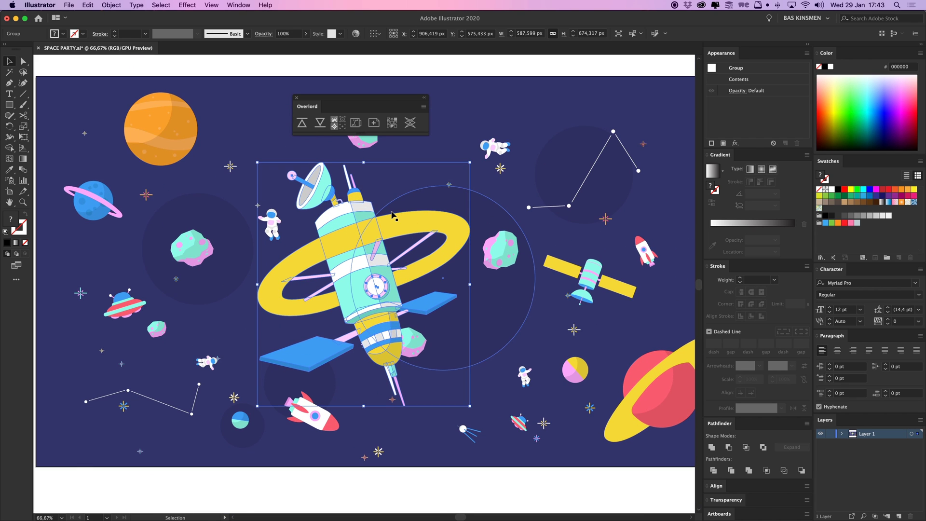
{"action": "left_click", "coordinate": [302, 123]}
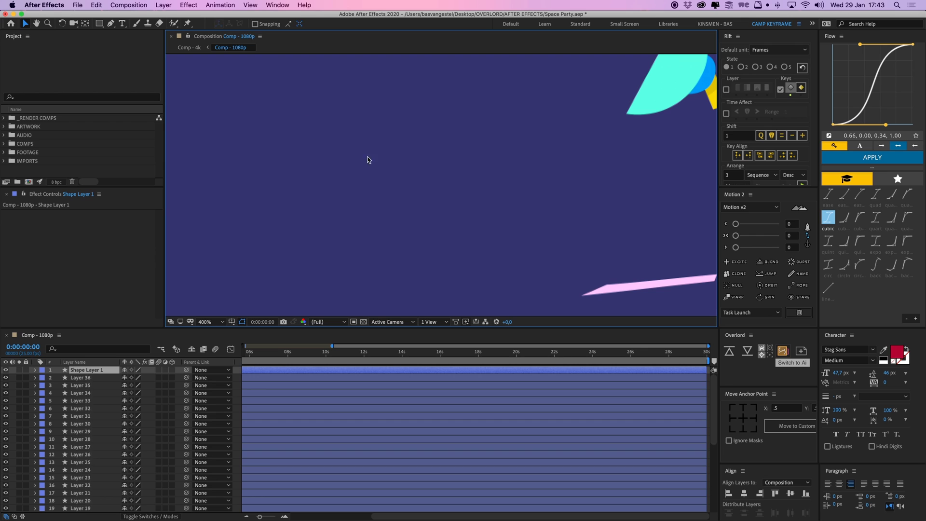
{"action": "scroll", "coordinate": [459, 192], "scroll_direction": "down", "scroll_amount": 6}
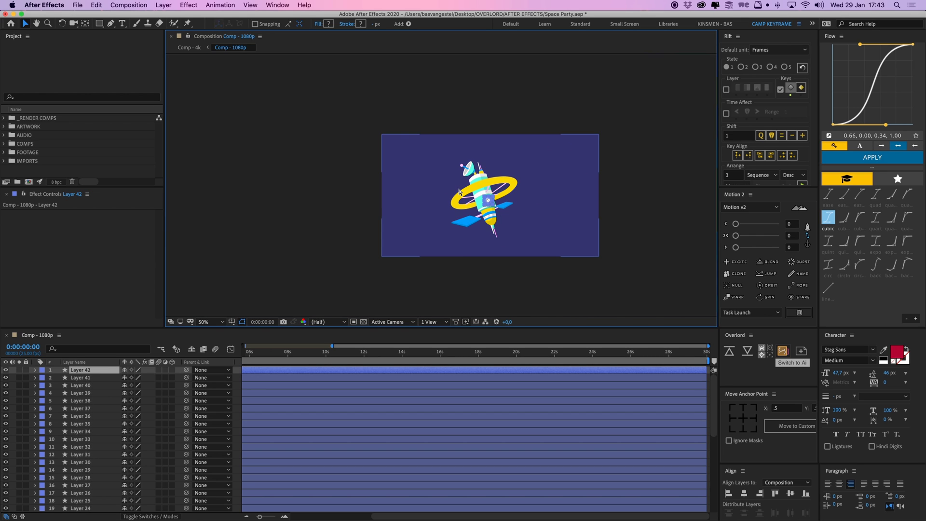
{"action": "scroll", "coordinate": [442, 198], "scroll_direction": "up", "scroll_amount": 5}
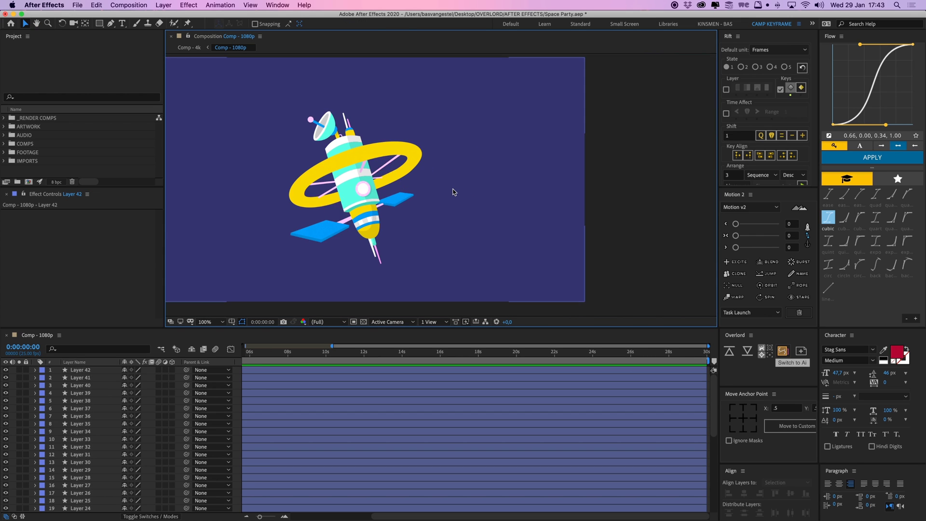
{"action": "scroll", "coordinate": [442, 200], "scroll_direction": "down", "scroll_amount": 2}
{"action": "left_click", "coordinate": [434, 178]}
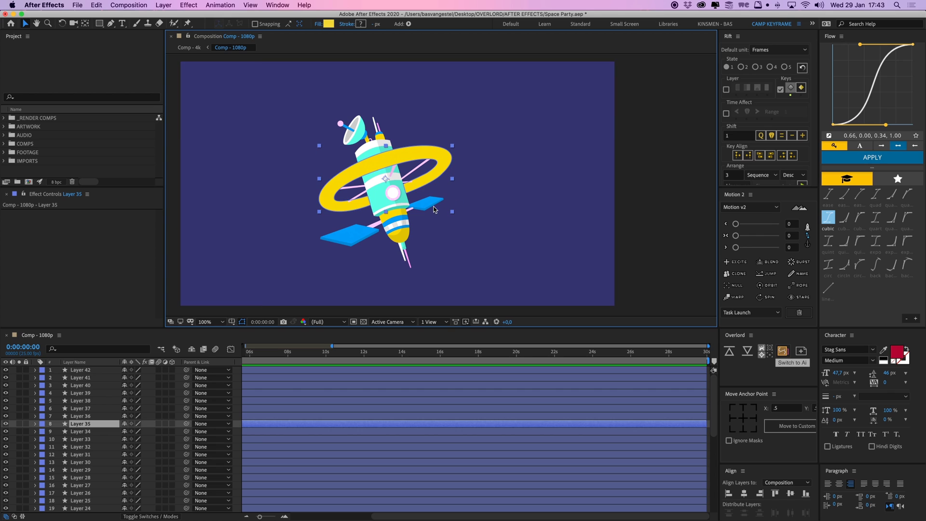
{"action": "left_click", "coordinate": [653, 242]}
Draw a red circle about 302 px in diameter beside the space station with the Ellipse tool.
{"action": "left_click_drag", "start_coordinate": [508, 178], "coordinate": [445, 202]}
{"action": "scroll", "coordinate": [454, 193], "scroll_direction": "up", "scroll_amount": 2}
{"action": "left_click", "coordinate": [100, 25]}
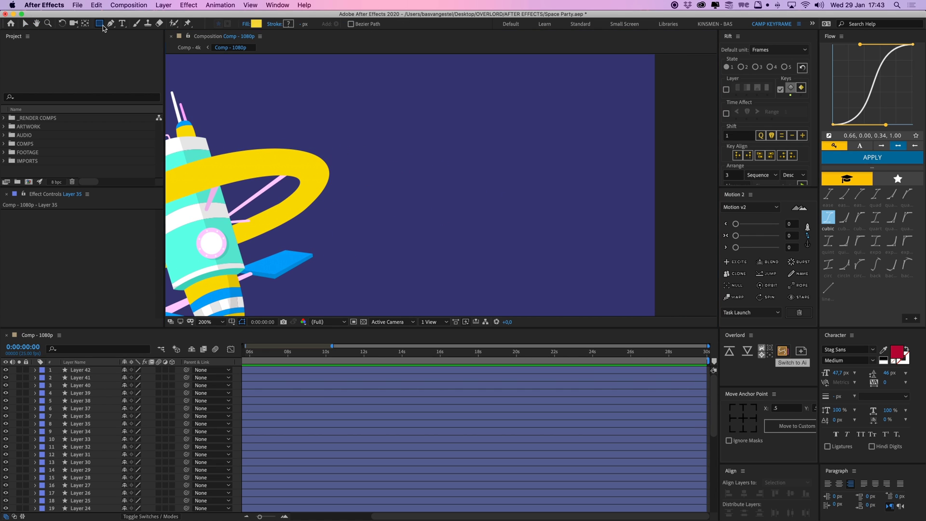
{"action": "left_click_drag", "start_coordinate": [101, 28], "coordinate": [127, 42]}
{"action": "left_click_drag", "start_coordinate": [459, 117], "coordinate": [597, 253]}
{"action": "key", "text": "v"}
Convert the red circle's ellipse path to a Bezier path.
{"action": "left_click", "coordinate": [51, 385]}
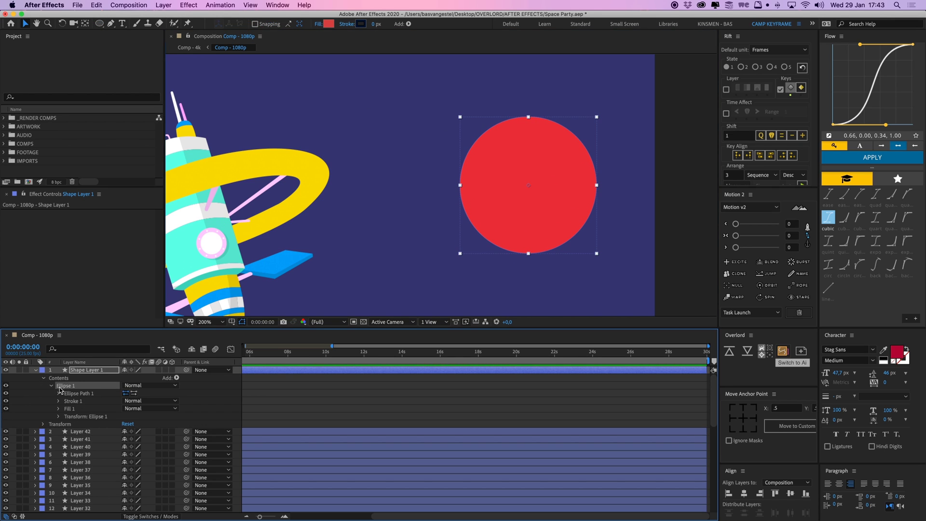
{"action": "right_click", "coordinate": [73, 393]}
{"action": "left_click", "coordinate": [109, 422]}
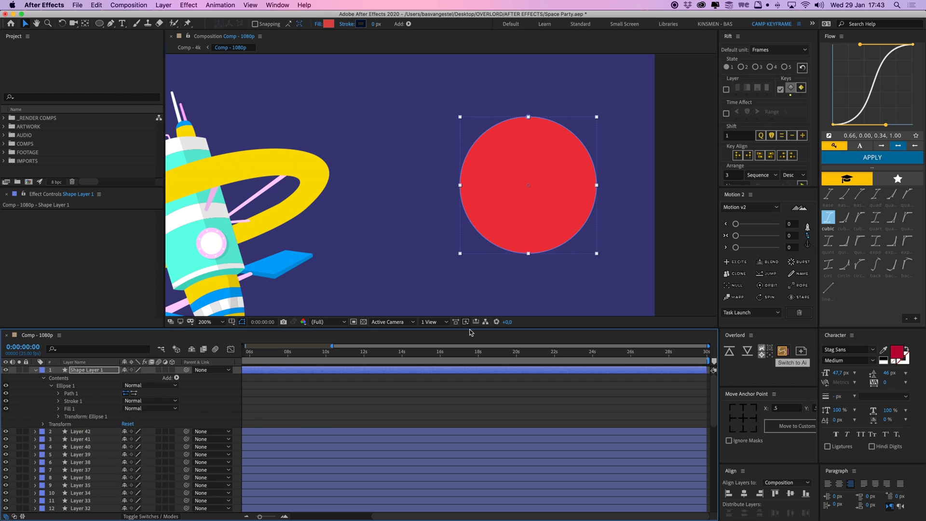
Move the red circle's bottom anchor point up to the circle's centre with the Pen tool.
{"action": "left_click_drag", "start_coordinate": [542, 226], "coordinate": [472, 242]}
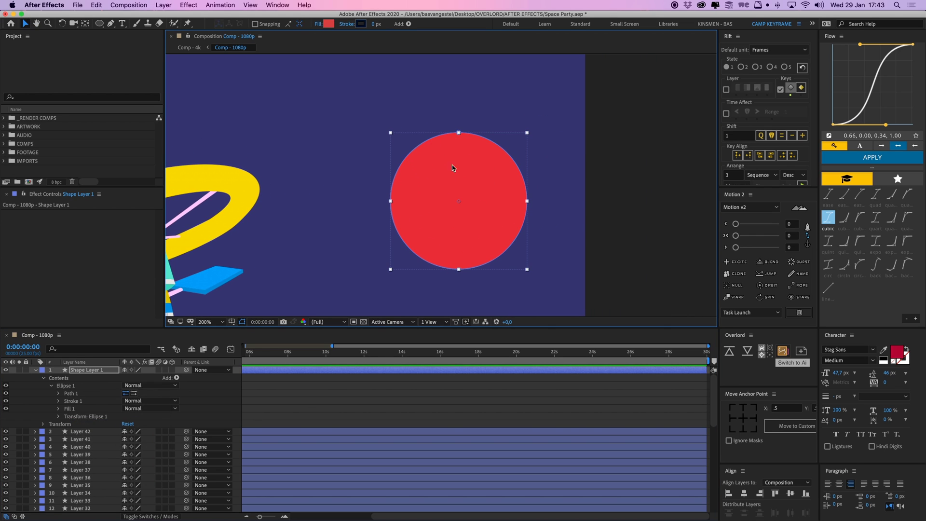
{"action": "left_click", "coordinate": [508, 278]}
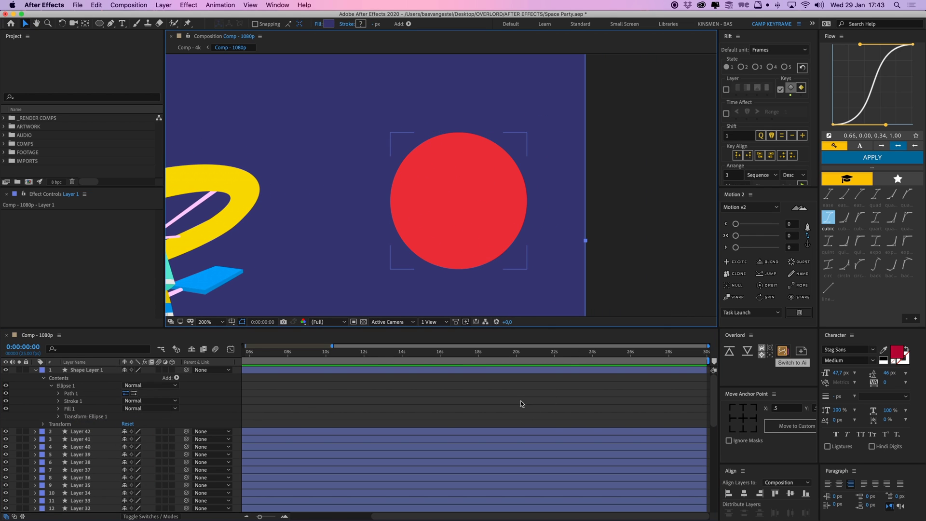
{"action": "left_click", "coordinate": [499, 372]}
{"action": "key", "text": "g"}
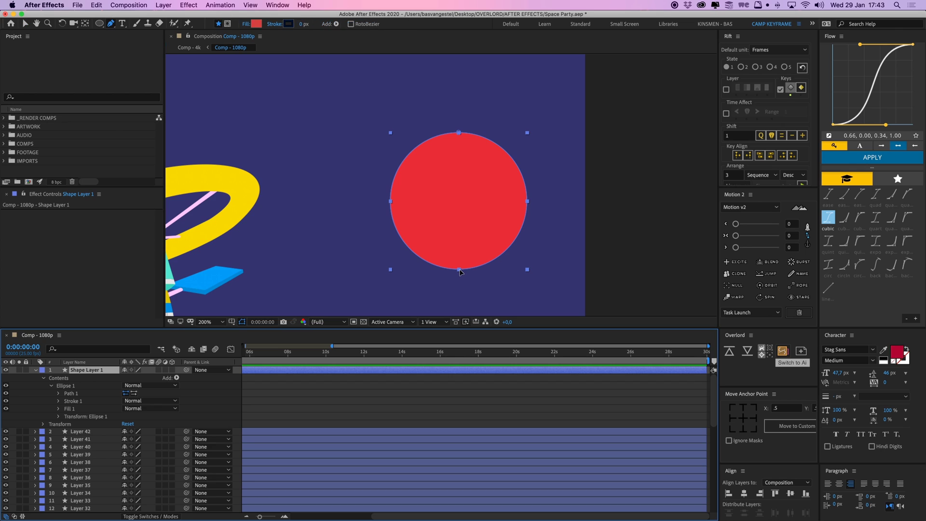
{"action": "left_click_drag", "start_coordinate": [458, 269], "coordinate": [460, 204]}
{"action": "key", "text": "v"}
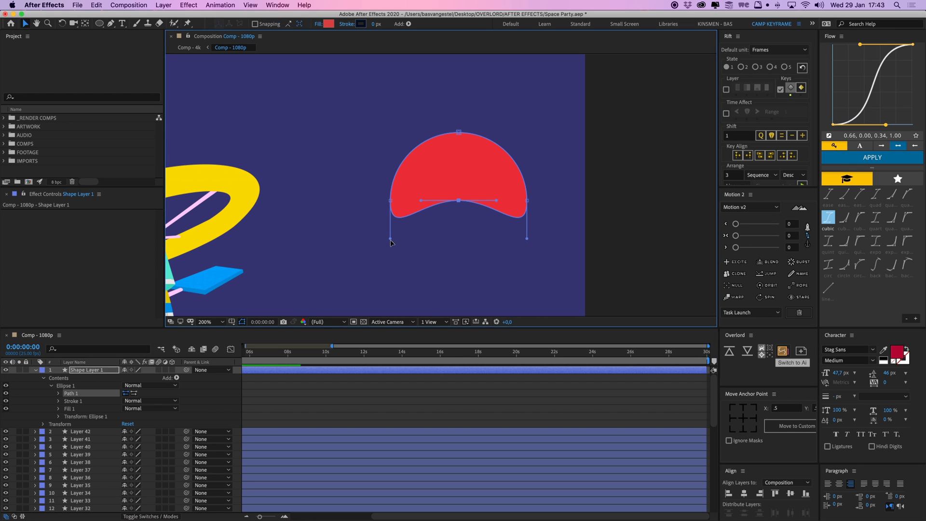
Try to flatten the red shape's lower edge by adjusting its side anchor handles, and undo the handle changes.
{"action": "left_click_drag", "start_coordinate": [390, 238], "coordinate": [392, 208]}
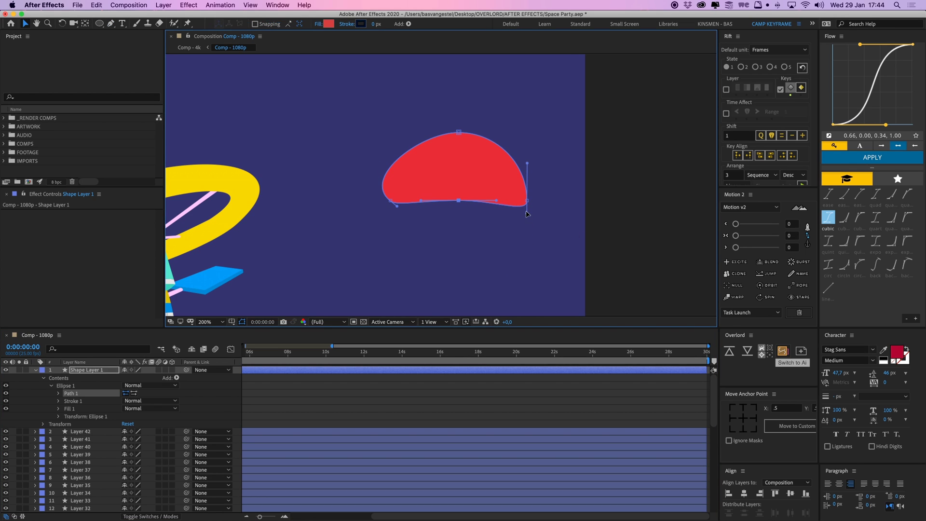
{"action": "left_click_drag", "start_coordinate": [397, 208], "coordinate": [389, 209]}
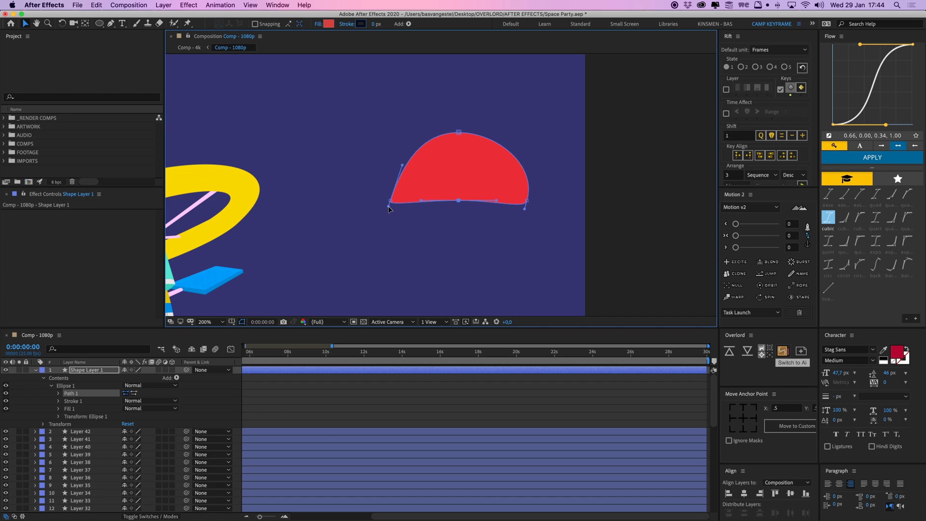
{"action": "key", "text": "super+z"}
{"action": "key", "text": "super+z"}
{"action": "key", "text": "super+z"}
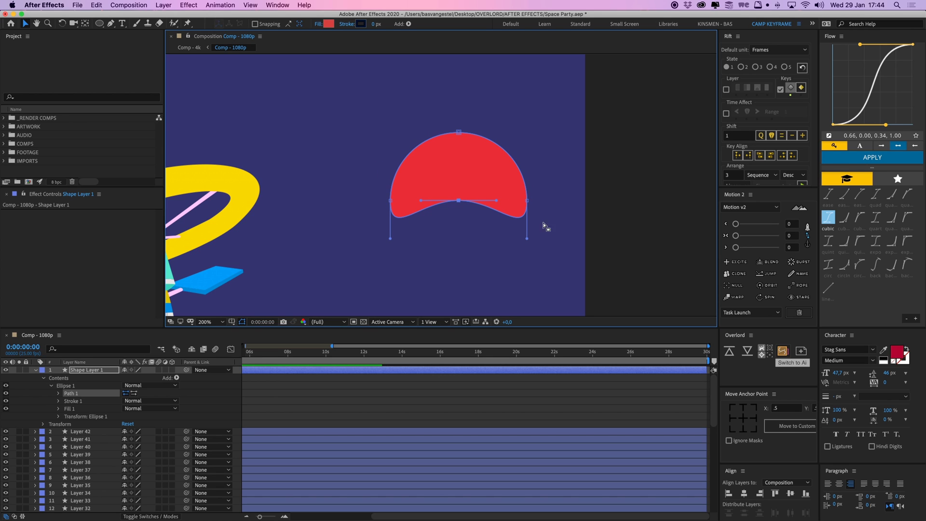
Push the red shape from After Effects to Illustrator with Overlord.
{"action": "left_click", "coordinate": [655, 399]}
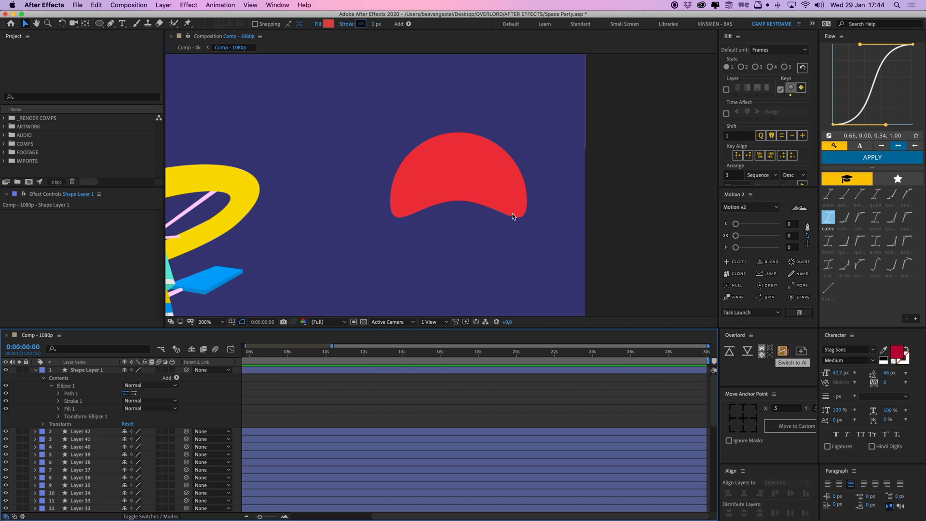
{"action": "left_click", "coordinate": [490, 181]}
{"action": "left_click", "coordinate": [730, 352]}
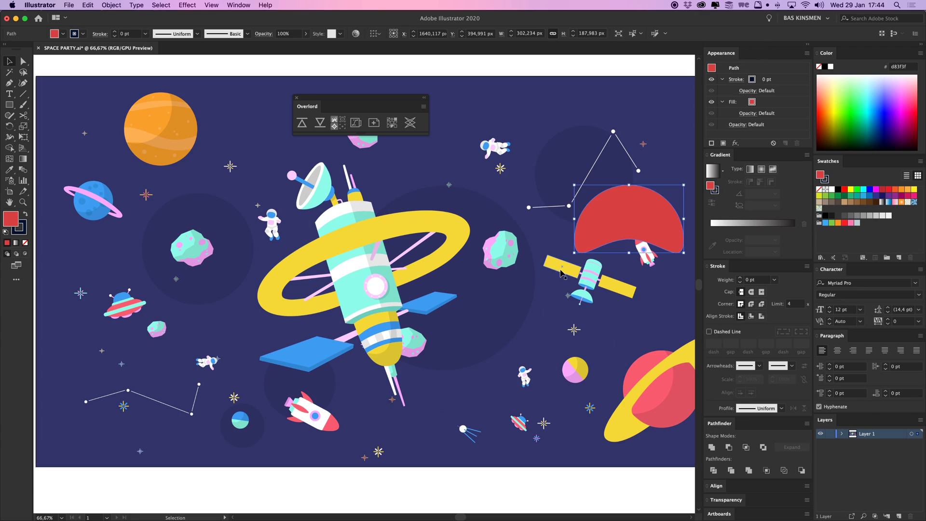
Delete the anchor point in the middle of the red shape's lower edge and select its left corner anchor.
{"action": "left_click_drag", "start_coordinate": [627, 276], "coordinate": [470, 319]}
{"action": "key", "text": "super+1"}
{"action": "scroll", "coordinate": [471, 319], "scroll_direction": "up", "scroll_amount": 3}
{"action": "key", "text": "a"}
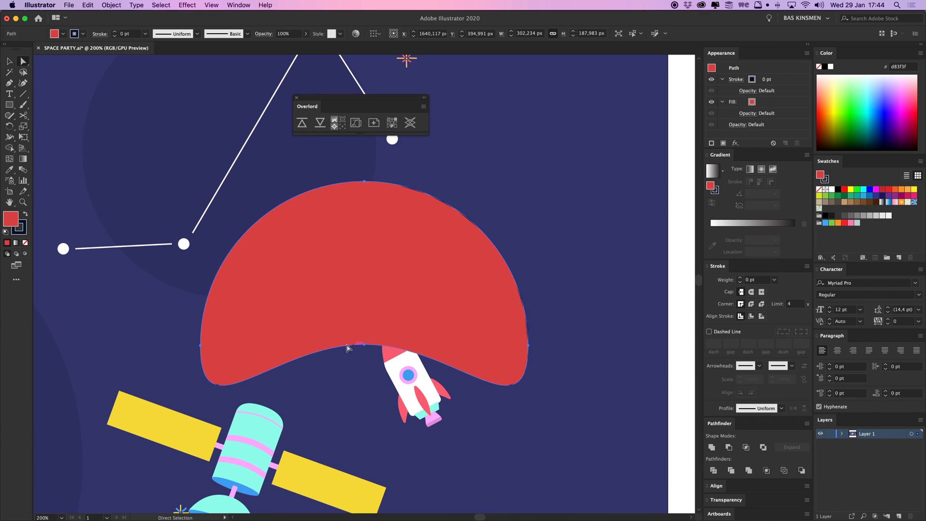
{"action": "left_click", "coordinate": [365, 345]}
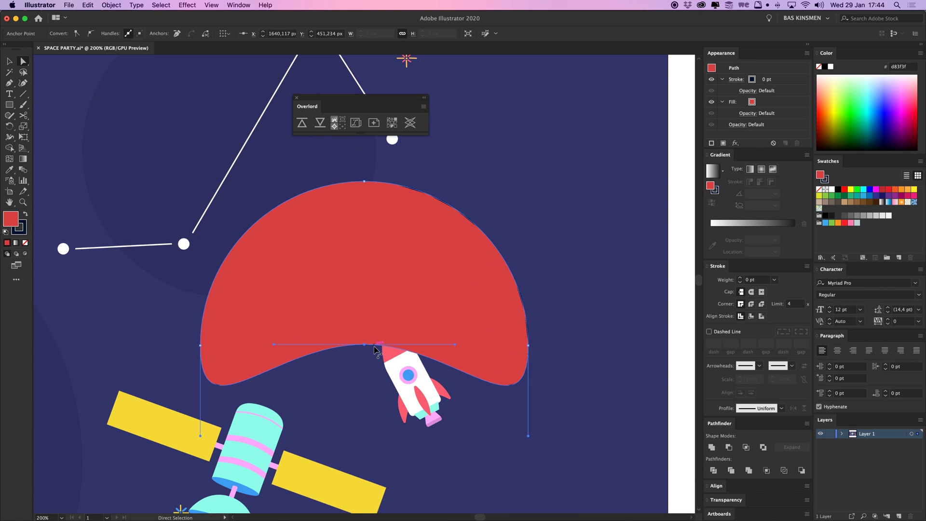
{"action": "key", "text": "Delete"}
{"action": "left_click", "coordinate": [201, 346]}
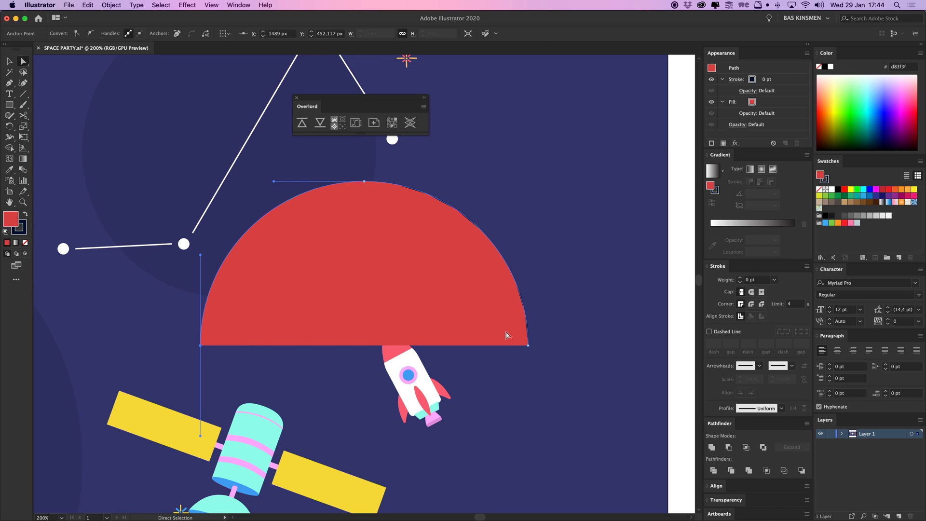
Finish inspecting the half circle's two lower corner anchors, clear that selection, and select the entire red half circle.
{"action": "left_click", "coordinate": [528, 345], "text": "shift"}
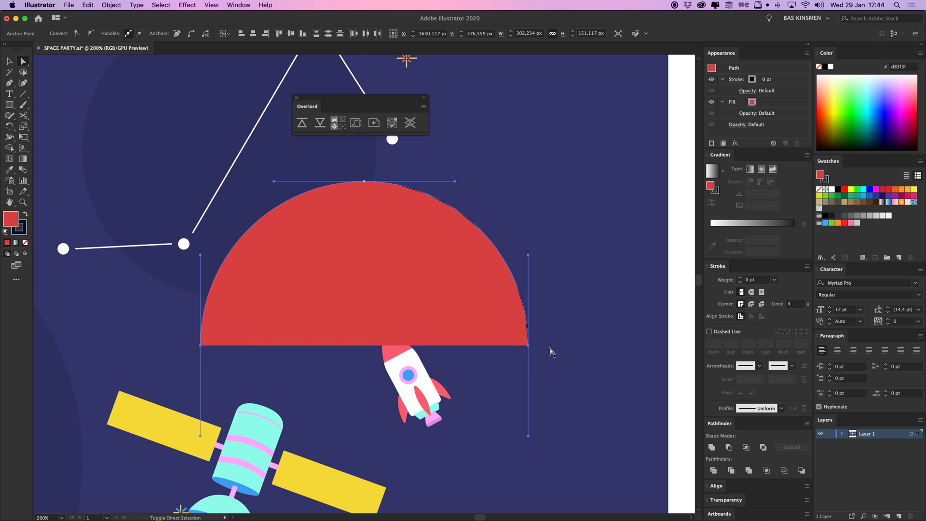
{"action": "left_click", "coordinate": [681, 359]}
{"action": "key", "text": "v"}
{"action": "left_click", "coordinate": [453, 322]}
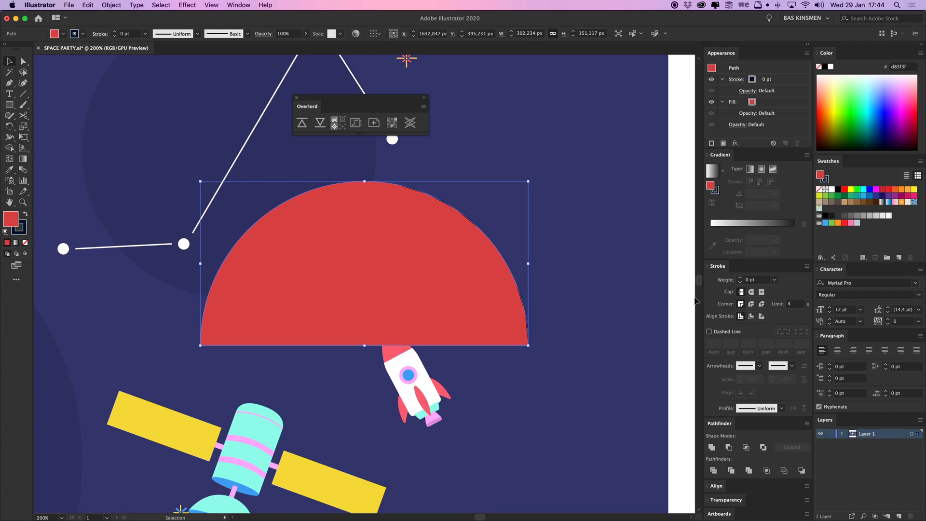
Switch to After Effects and pull the selected Illustrator half circle into Path 1 of Shape Layer 1 with Overlord.
{"action": "key", "text": "super+Tab"}
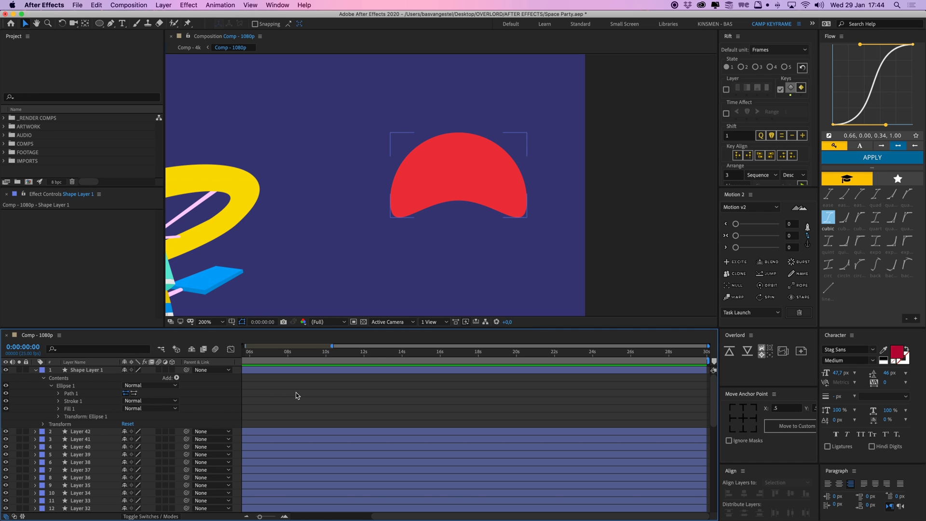
{"action": "left_click", "coordinate": [72, 395]}
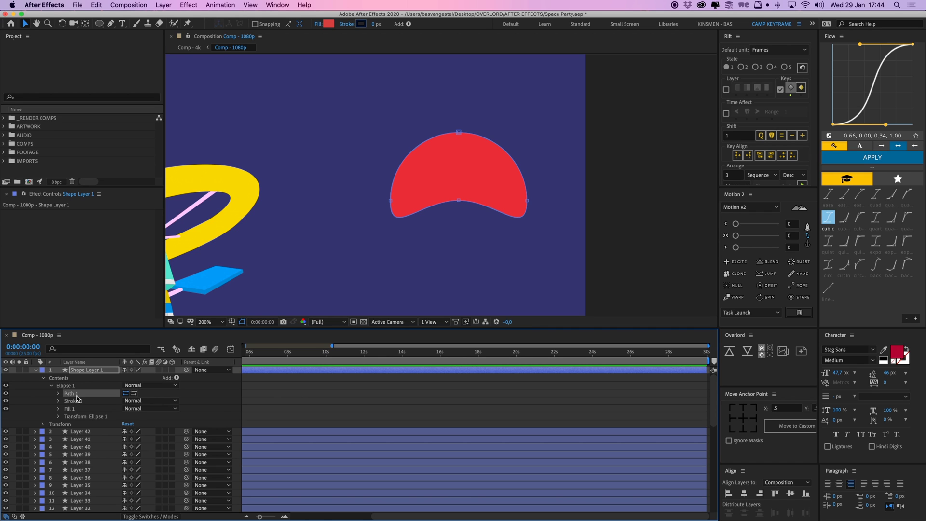
{"action": "left_click", "coordinate": [747, 351]}
{"action": "left_click", "coordinate": [507, 400]}
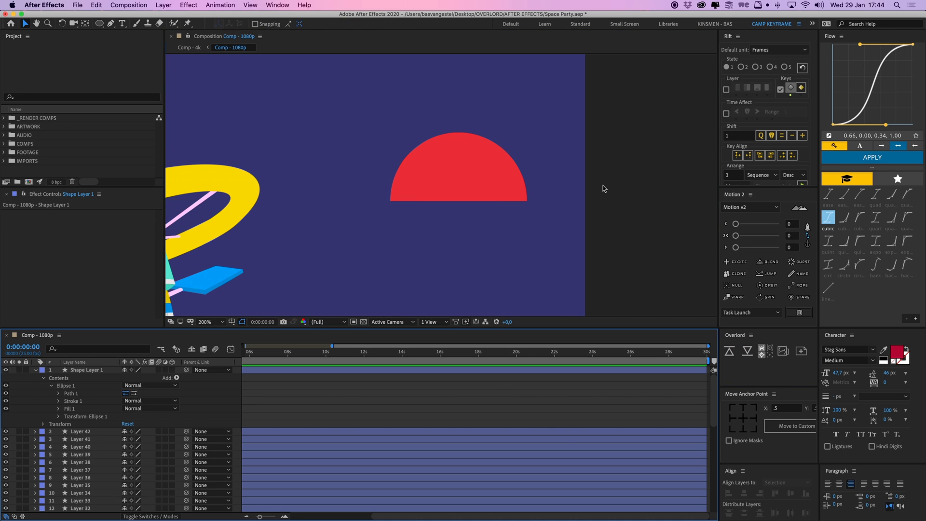
Set a Path keyframe on Shape Layer 1 at 0:00:00:00 and move the playhead to 0:00:03:20.
{"action": "mouse_move", "coordinate": [480, 175]}
{"action": "left_mouse_down"}
{"action": "mouse_move", "coordinate": [426, 190]}
{"action": "mouse_move", "coordinate": [474, 182]}
{"action": "left_mouse_up"}
{"action": "scroll", "coordinate": [482, 184], "scroll_direction": "down", "scroll_amount": 3}
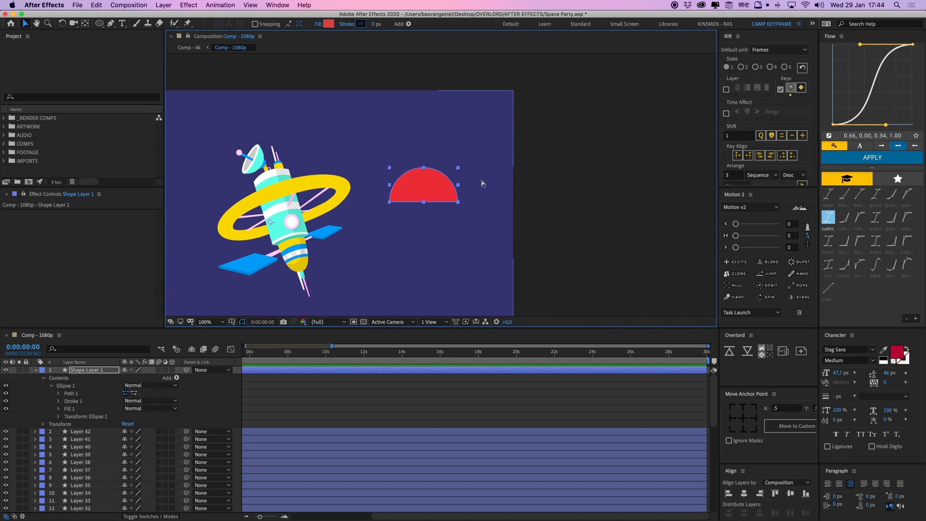
{"action": "left_click_drag", "start_coordinate": [592, 225], "coordinate": [556, 281]}
{"action": "left_click", "coordinate": [273, 422]}
{"action": "scroll", "coordinate": [274, 415], "scroll_direction": "left", "scroll_amount": 5}
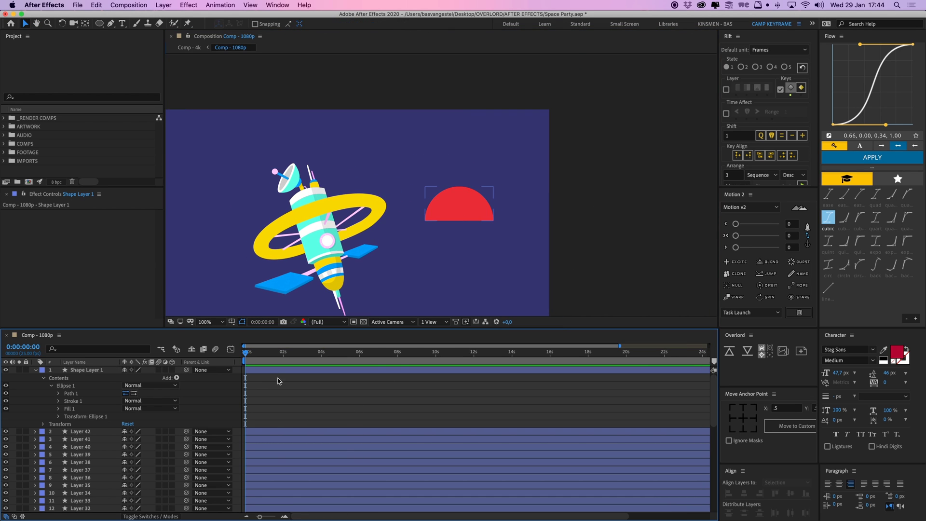
{"action": "left_click", "coordinate": [268, 372]}
{"action": "left_click", "coordinate": [58, 393]}
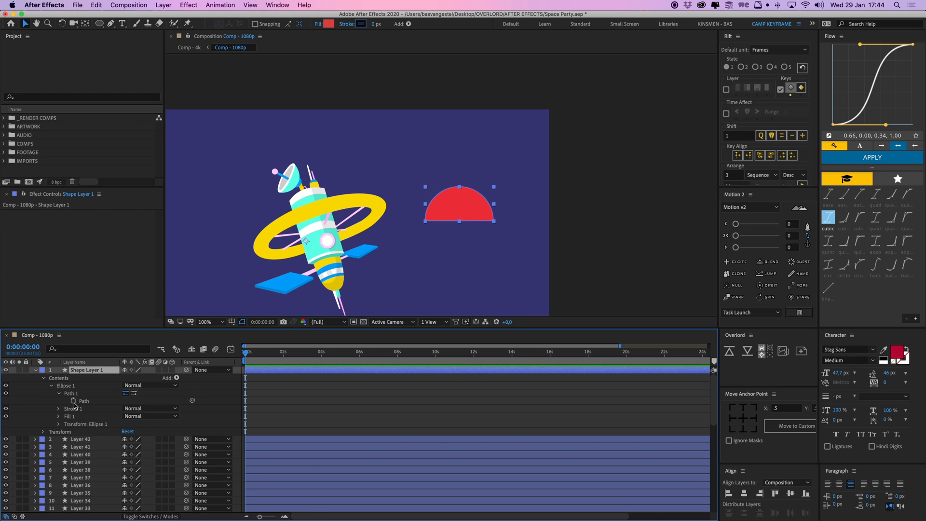
{"action": "left_click", "coordinate": [74, 401]}
{"action": "left_click_drag", "start_coordinate": [259, 357], "coordinate": [294, 359]}
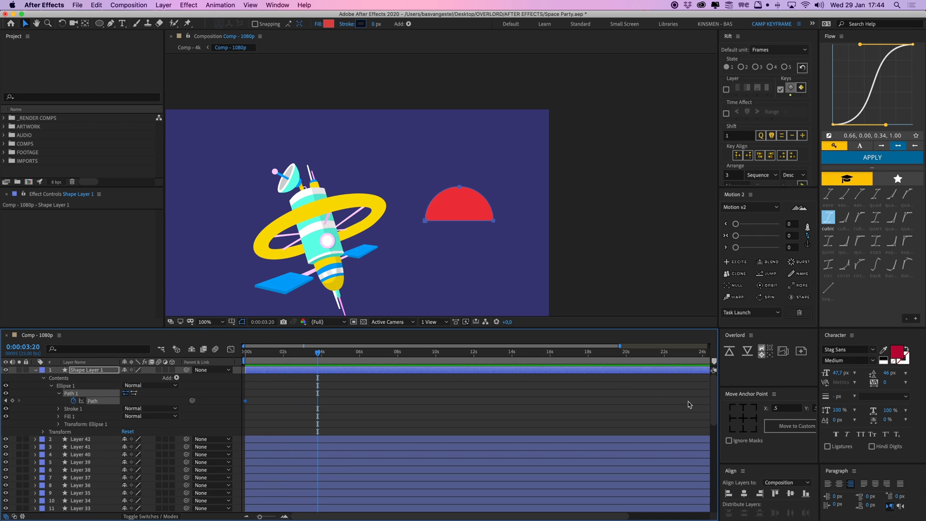
Delete the old half circle in Illustrator and push Path 1 of Shape Layer 1 from After Effects to Illustrator.
{"action": "key", "text": "super+Tab"}
{"action": "key", "text": "BackSpace"}
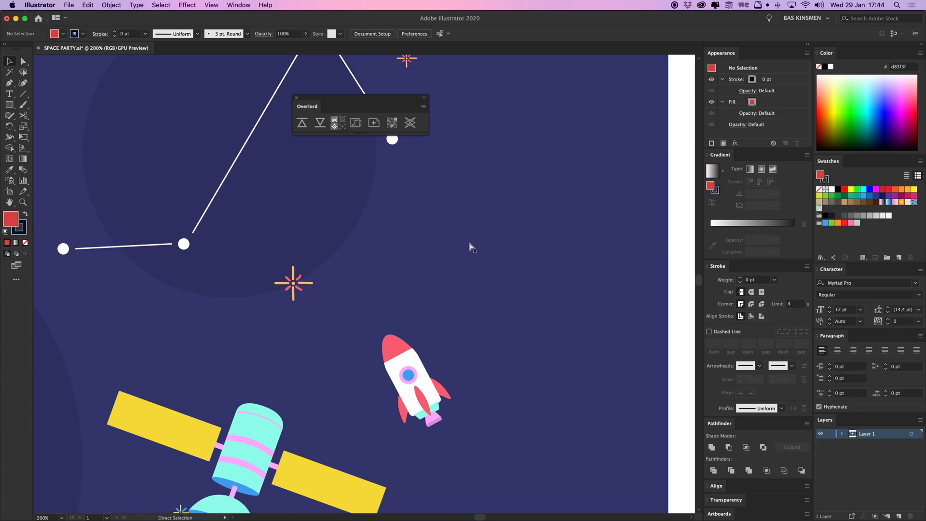
{"action": "key", "text": "super+Tab"}
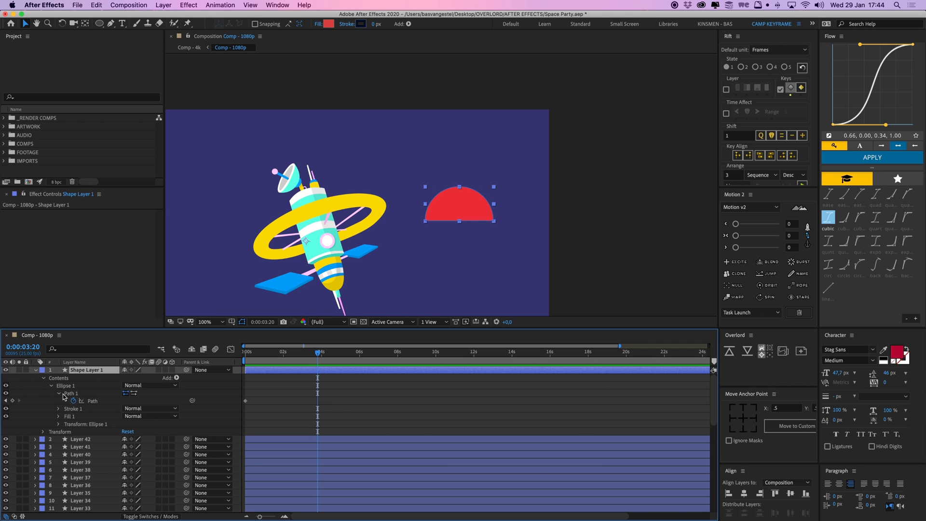
{"action": "left_click", "coordinate": [80, 395]}
{"action": "key", "text": "super+Tab"}
{"action": "key", "text": "super+z"}
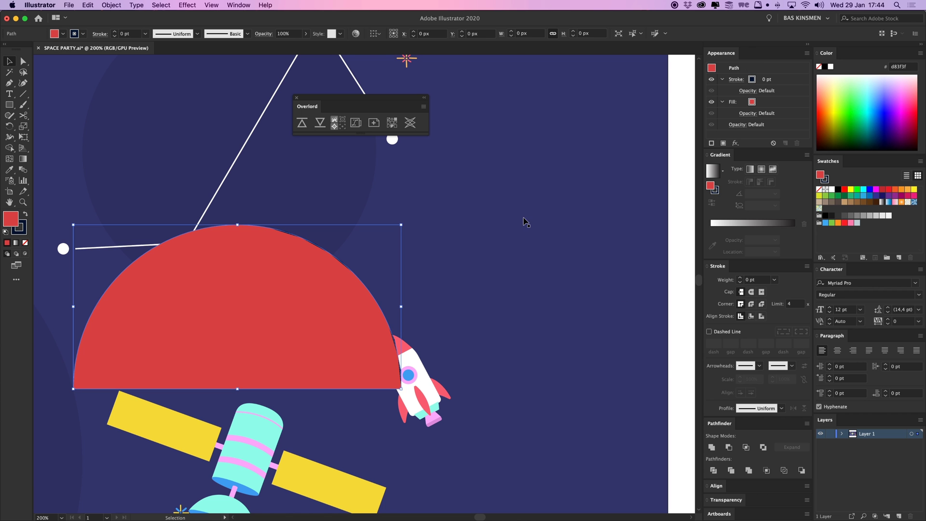
Move the half circle's lower-right anchor inward to about X 1497 pt and pull the path into Path 1 in After Effects.
{"action": "key", "text": "a"}
{"action": "left_click_drag", "start_coordinate": [401, 388], "coordinate": [209, 389]}
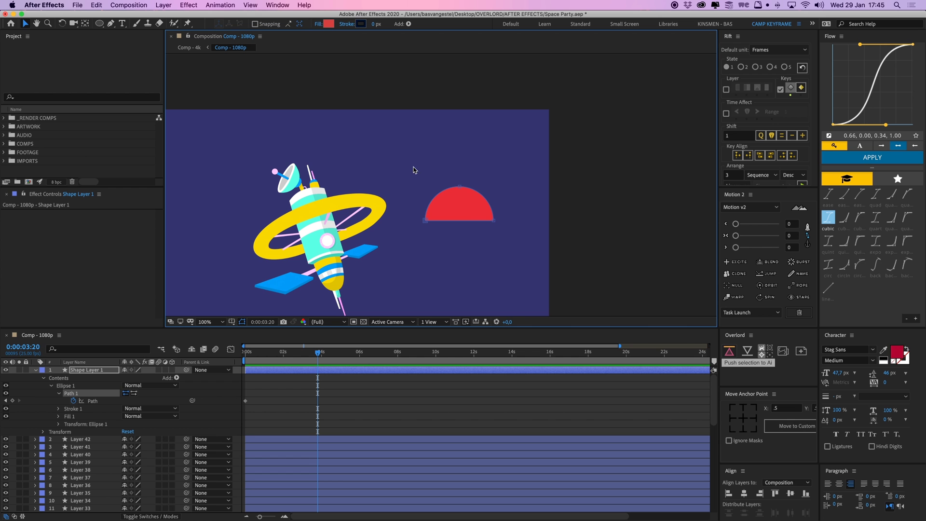
{"action": "left_click", "coordinate": [747, 351]}
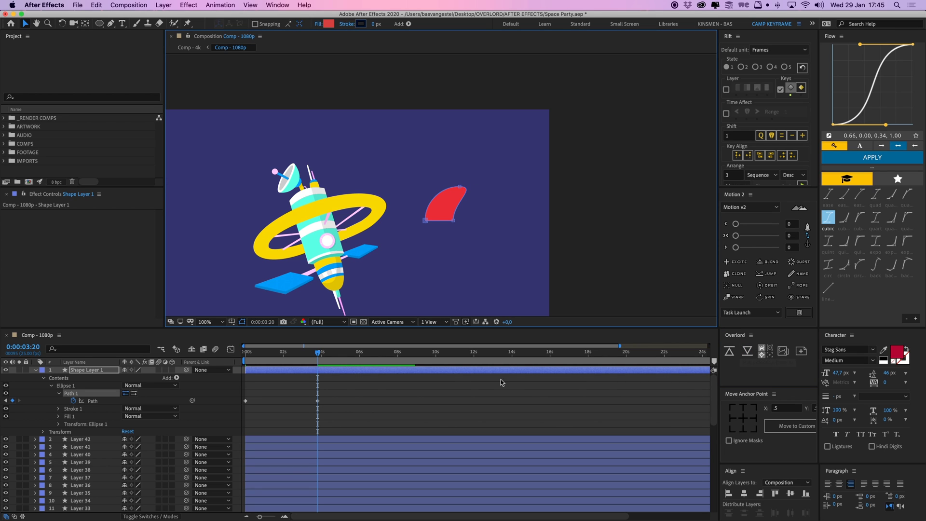
Scrub through the two path keyframes, returning to the start, and place the playhead at 0:00:07:17.
{"action": "left_click", "coordinate": [311, 353]}
{"action": "left_click_drag", "start_coordinate": [309, 357], "coordinate": [224, 364]}
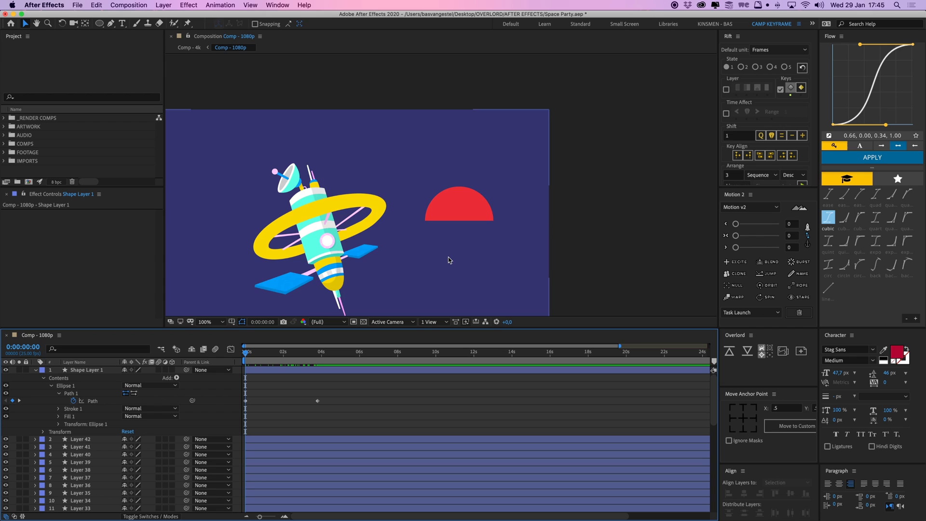
{"action": "key", "text": "."}
{"action": "left_click_drag", "start_coordinate": [501, 238], "coordinate": [440, 208]}
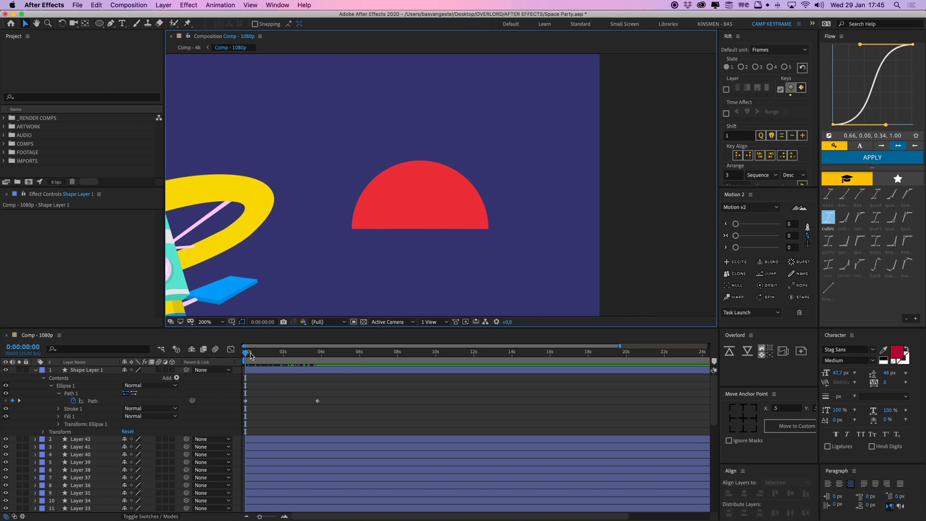
{"action": "left_click_drag", "start_coordinate": [250, 356], "coordinate": [341, 360]}
{"action": "left_click_drag", "start_coordinate": [259, 397], "coordinate": [241, 406]}
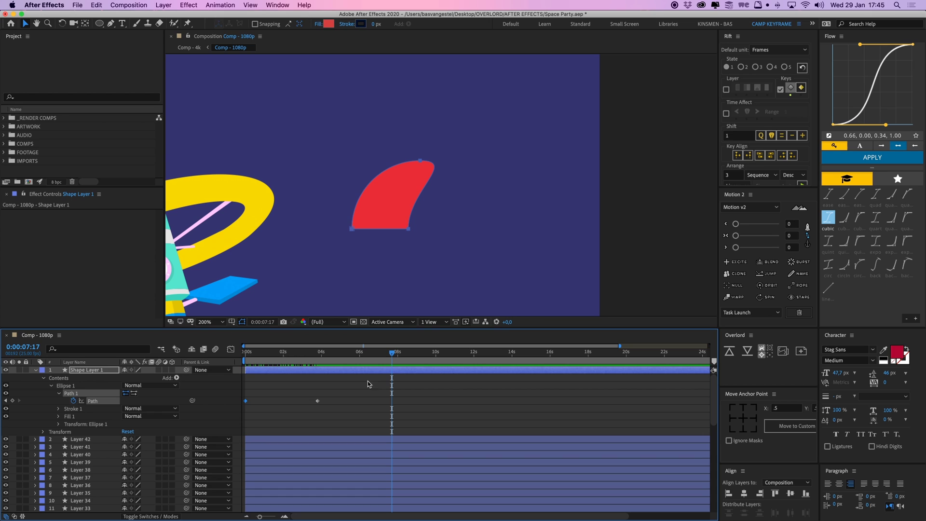
Delete the leftover red shape in Illustrator and push Shape Layer 1 from After Effects to Illustrator with Overlord.
{"action": "left_click", "coordinate": [368, 382]}
{"action": "left_click", "coordinate": [382, 370]}
{"action": "key", "text": "super+Tab"}
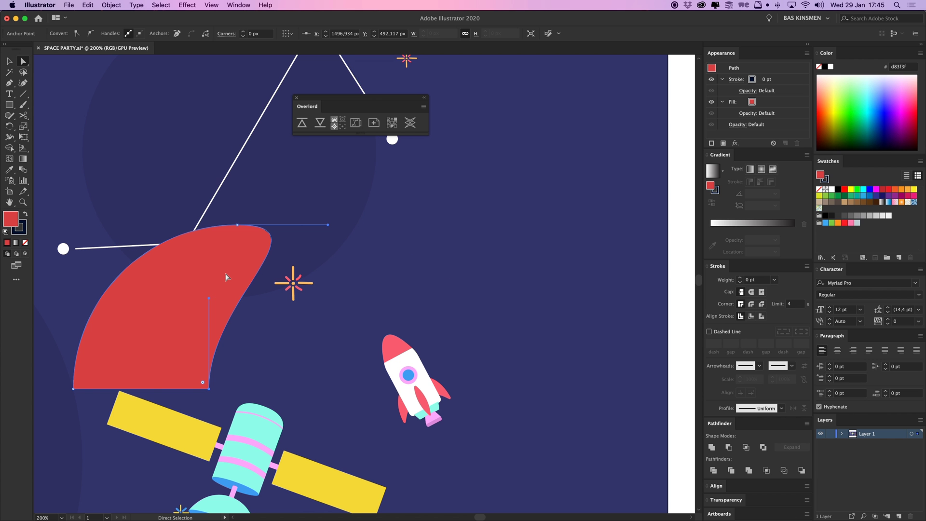
{"action": "key", "text": "BackSpace"}
{"action": "key", "text": "BackSpace"}
{"action": "key", "text": "super+Tab"}
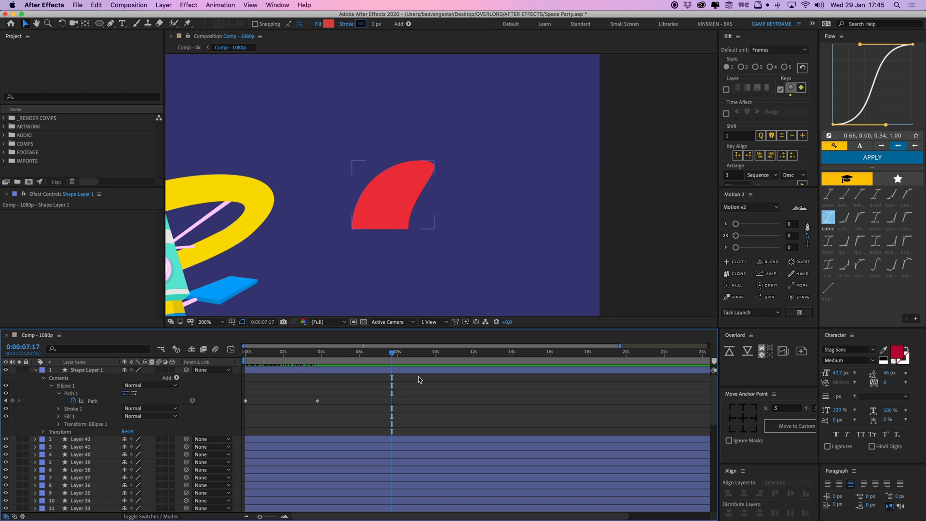
{"action": "left_click", "coordinate": [729, 352]}
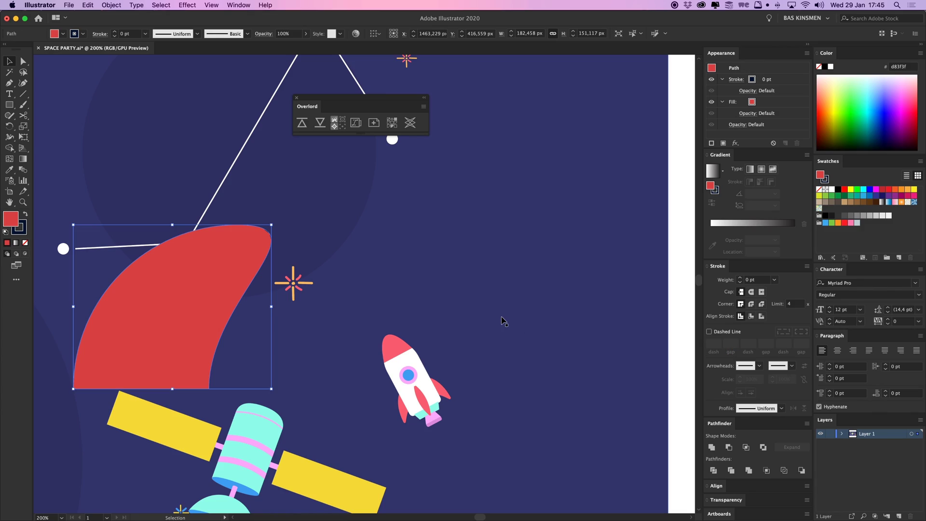
Move the red shape's lower-left anchor horizontally to about X 1484 pt, close to the other lower corner.
{"action": "key", "text": "a"}
{"action": "left_click_drag", "start_coordinate": [75, 388], "coordinate": [194, 389]}
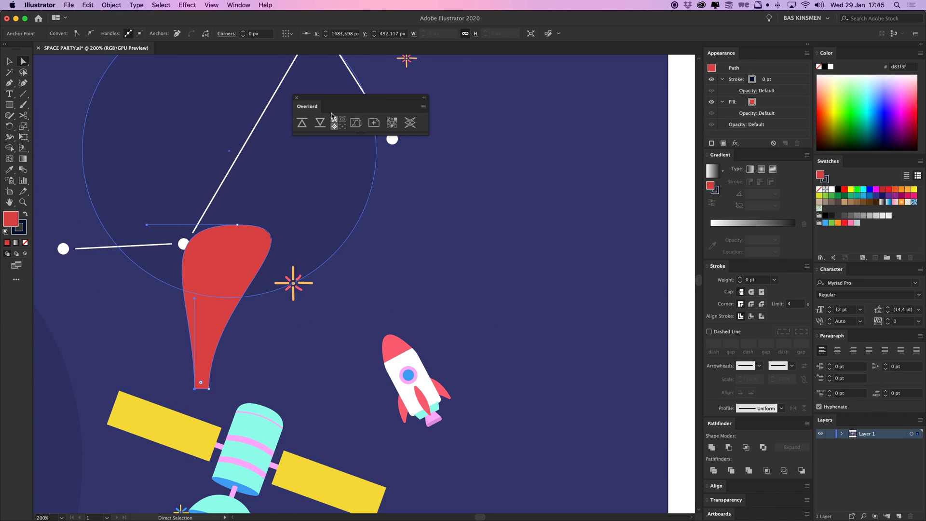
Try pushing the edited red shape from Illustrator to After Effects as a separate layer, and delete that layer.
{"action": "left_click", "coordinate": [320, 122]}
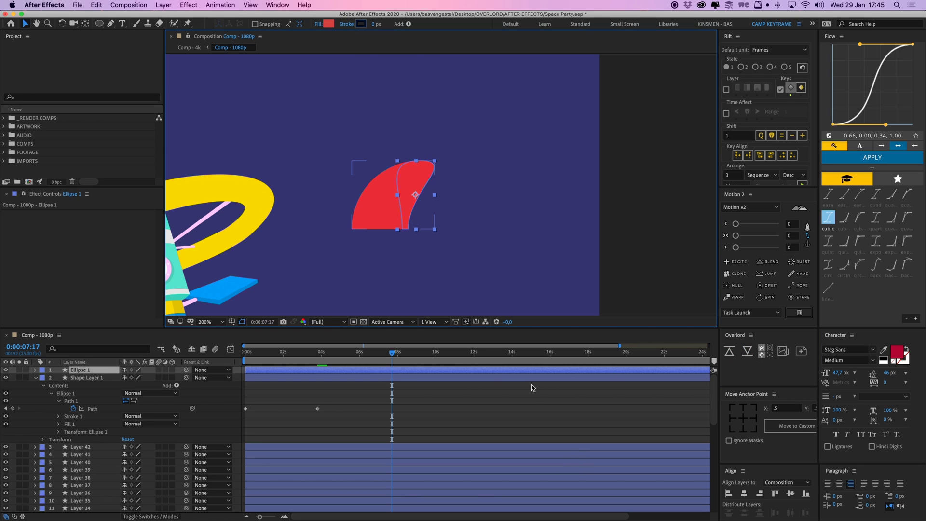
{"action": "key", "text": "Delete"}
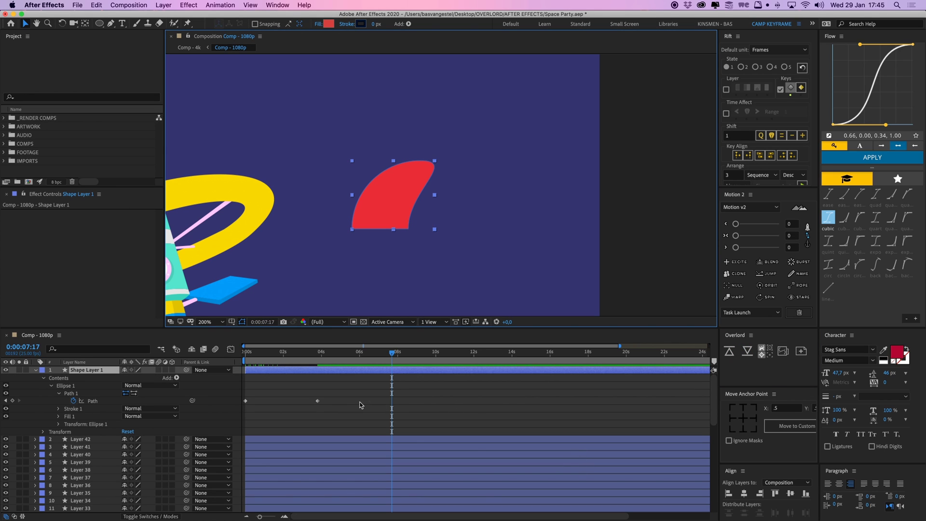
Select the Path property of Shape Layer 1 and pull the edited Illustrator path into it at 0:00:07:17.
{"action": "left_click", "coordinate": [93, 402]}
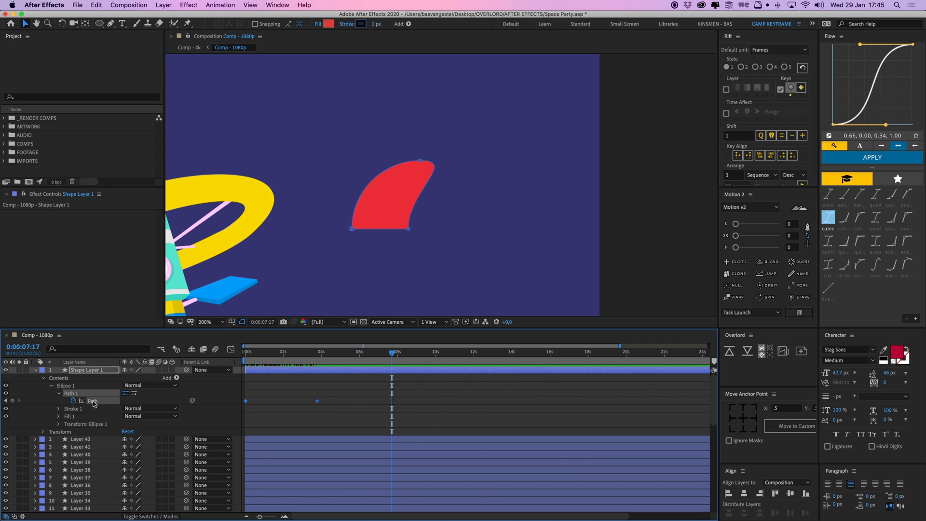
{"action": "left_click", "coordinate": [749, 355]}
{"action": "left_click", "coordinate": [478, 378]}
Play the red shape's path animation from the start of the composition through all three keyframes.
{"action": "left_click_drag", "start_coordinate": [391, 353], "coordinate": [245, 362]}
{"action": "key", "text": "space"}
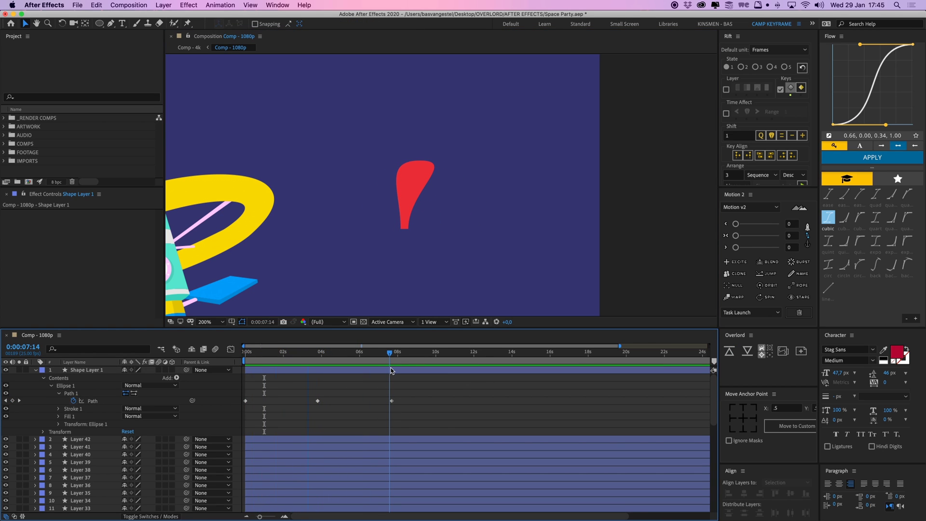
{"action": "key", "text": "comma"}
{"action": "left_click_drag", "start_coordinate": [413, 271], "coordinate": [482, 260]}
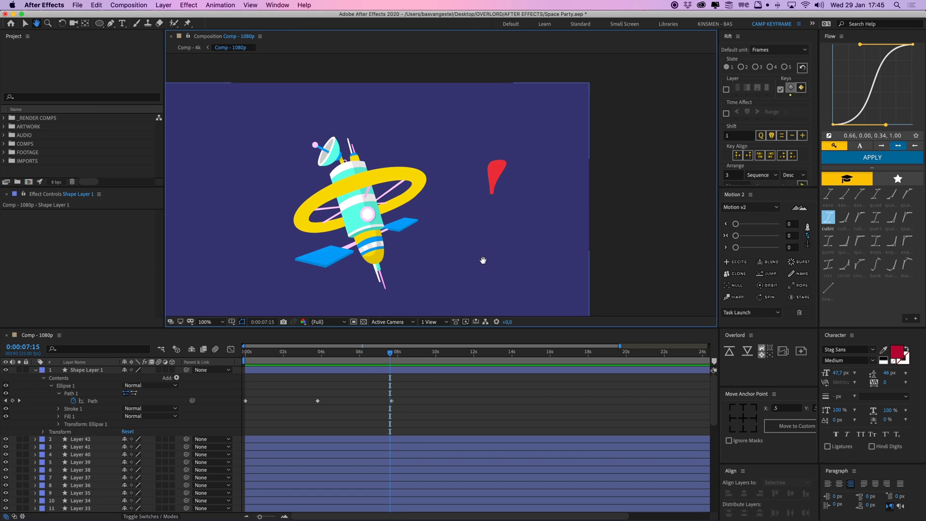
Switch to Illustrator, delete the leftover red shape, and bring the whole space artboard into view.
{"action": "key", "text": "super+Tab"}
{"action": "key", "text": "super+minus"}
{"action": "key", "text": "super+minus"}
{"action": "key", "text": "super+minus"}
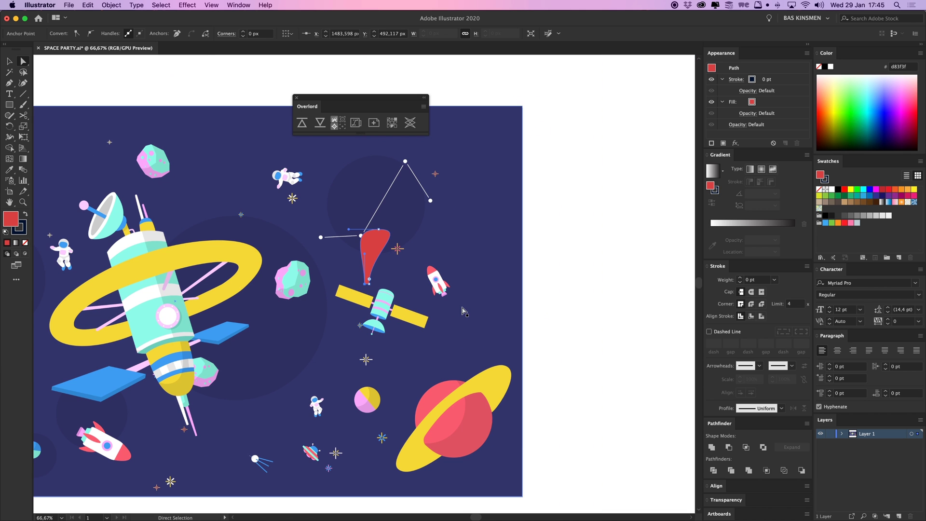
{"action": "key", "text": "v"}
{"action": "left_click", "coordinate": [547, 292]}
{"action": "left_click", "coordinate": [381, 245]}
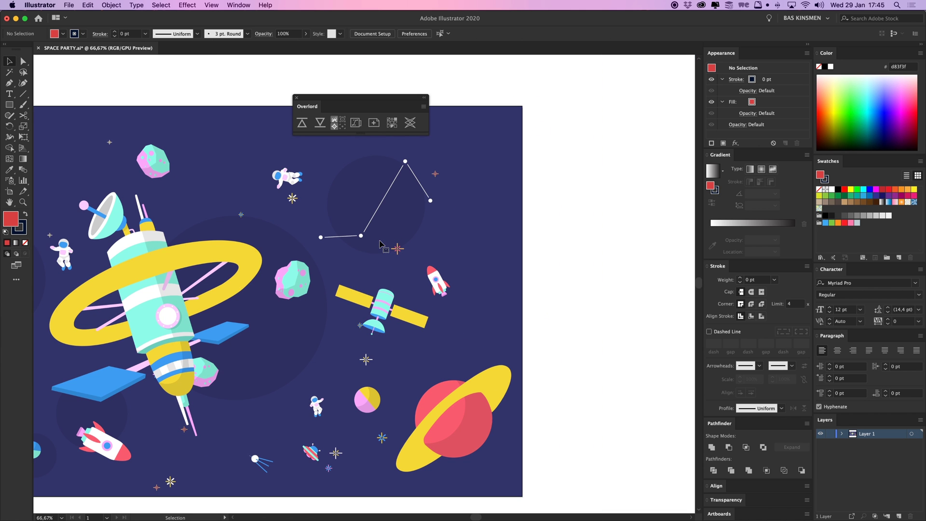
{"action": "left_click_drag", "start_coordinate": [379, 245], "coordinate": [594, 268]}
{"action": "key", "text": "super+minus"}
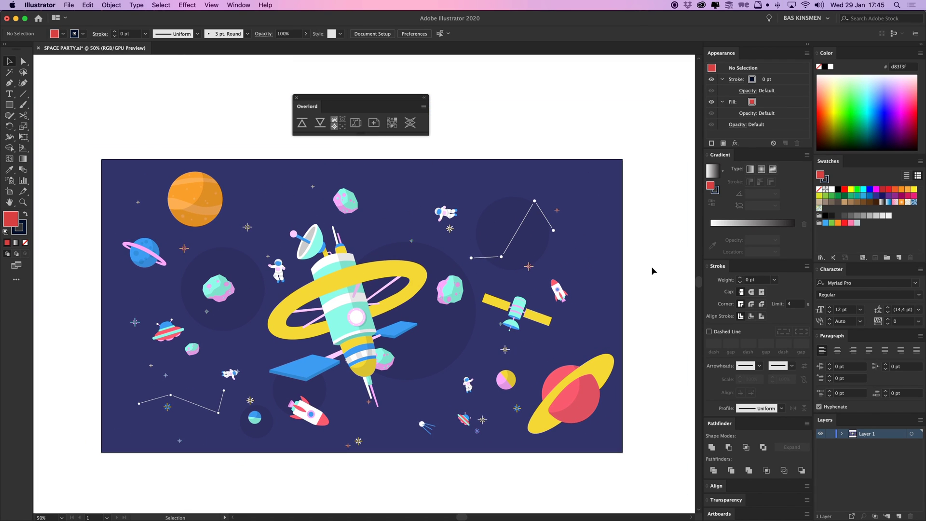